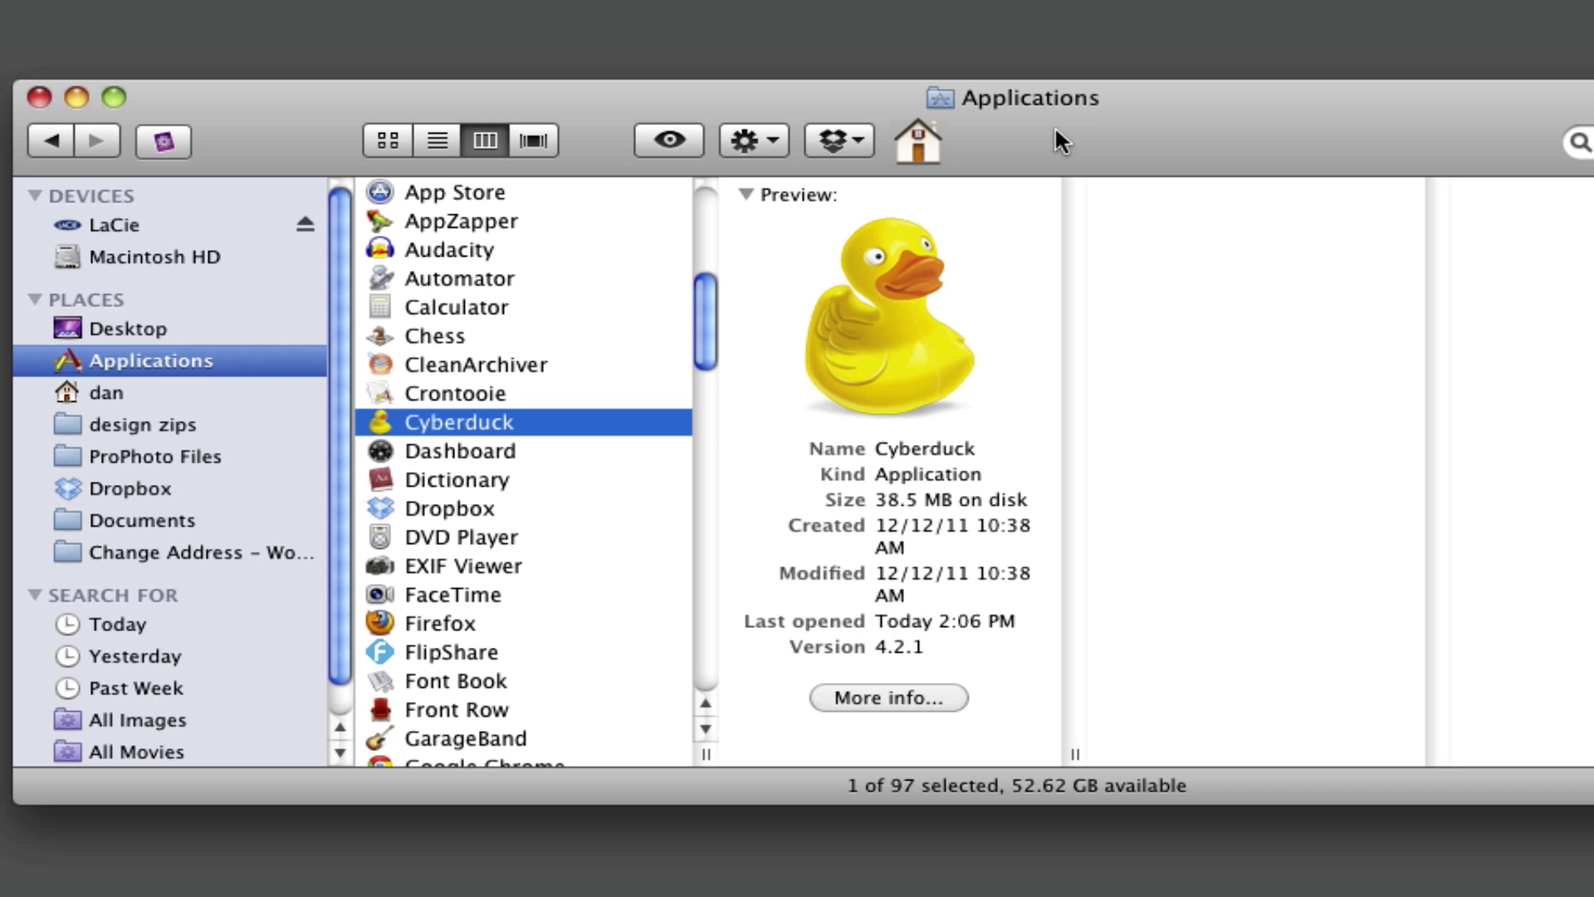
Launch Cyberduck from the Applications folder in Finder.
{"action": "double_click", "coordinate": [471, 423]}
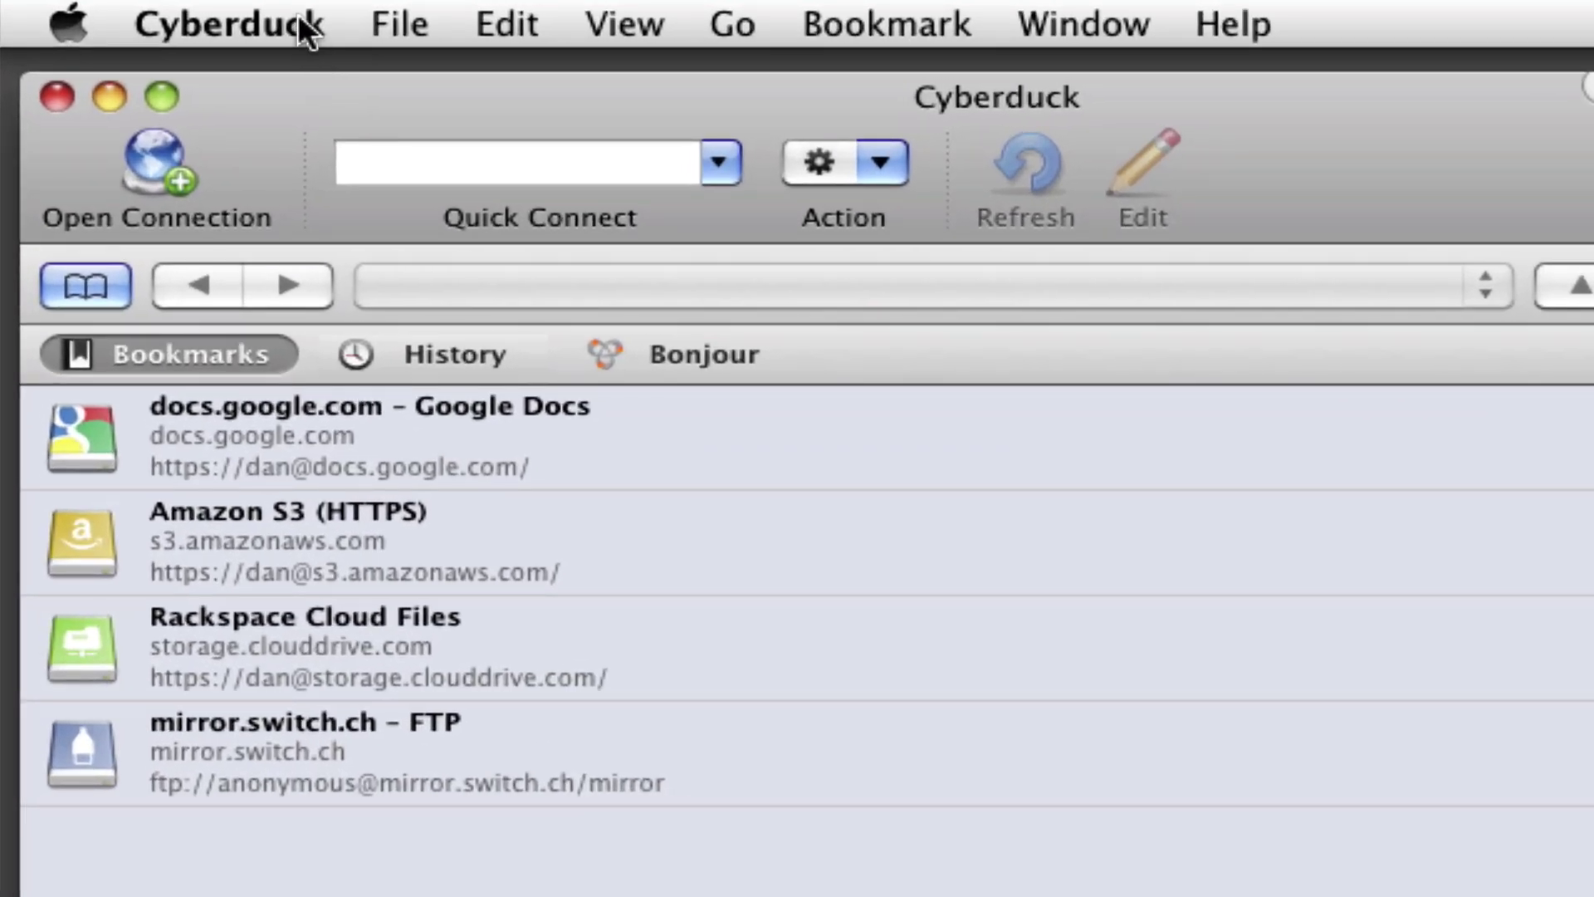
Turn on 'Show hidden files' in Cyberduck's Browser preferences.
{"action": "left_click", "coordinate": [300, 22]}
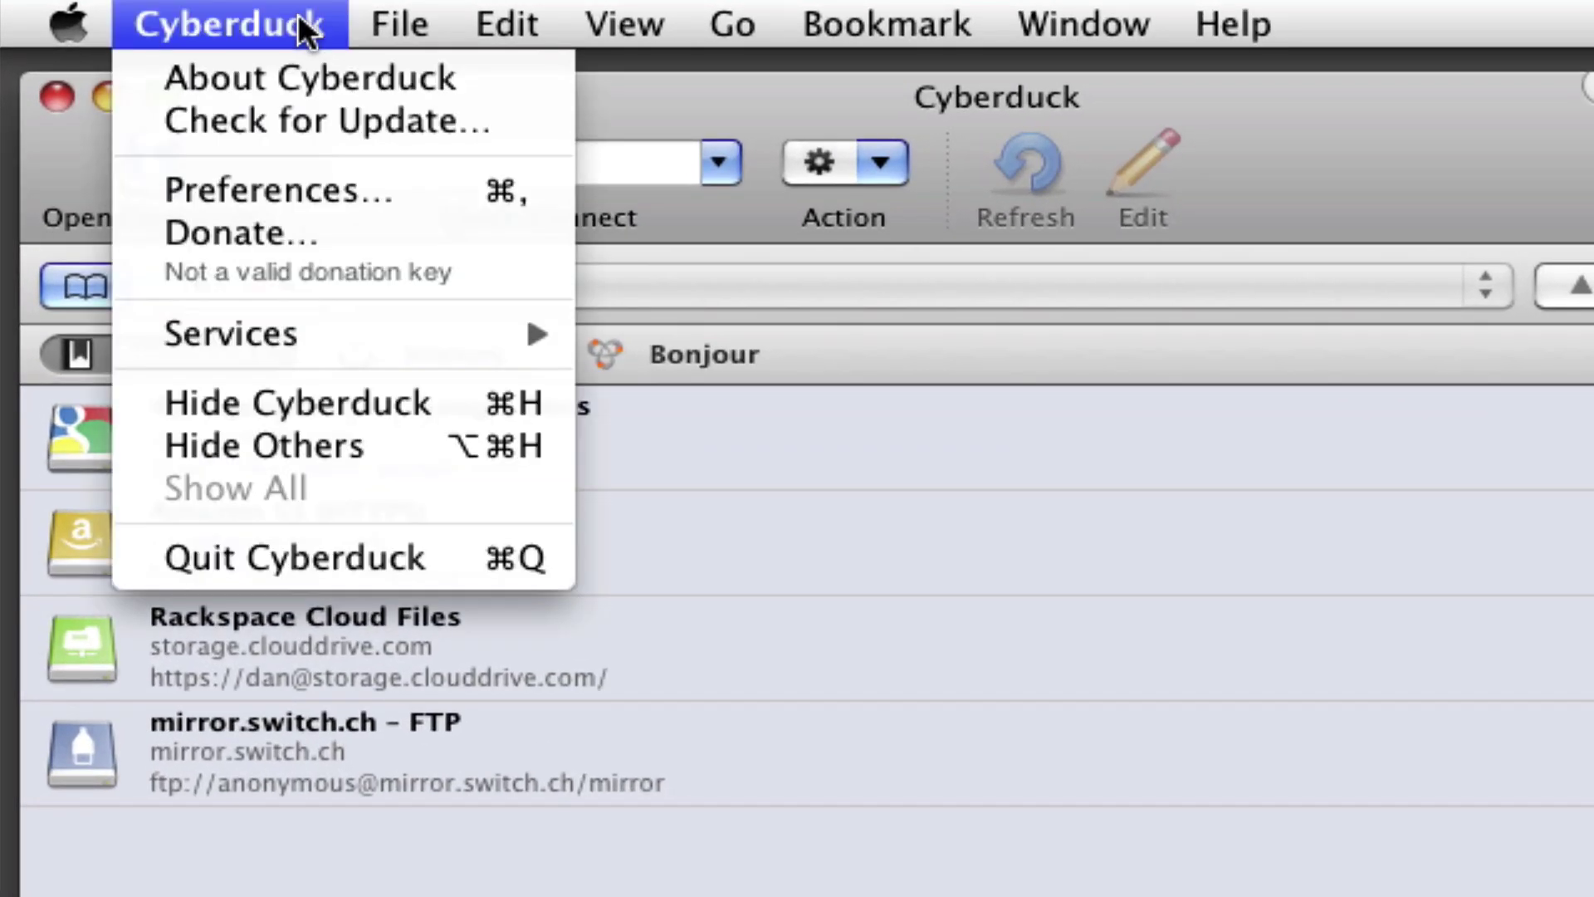
{"action": "left_click", "coordinate": [273, 189]}
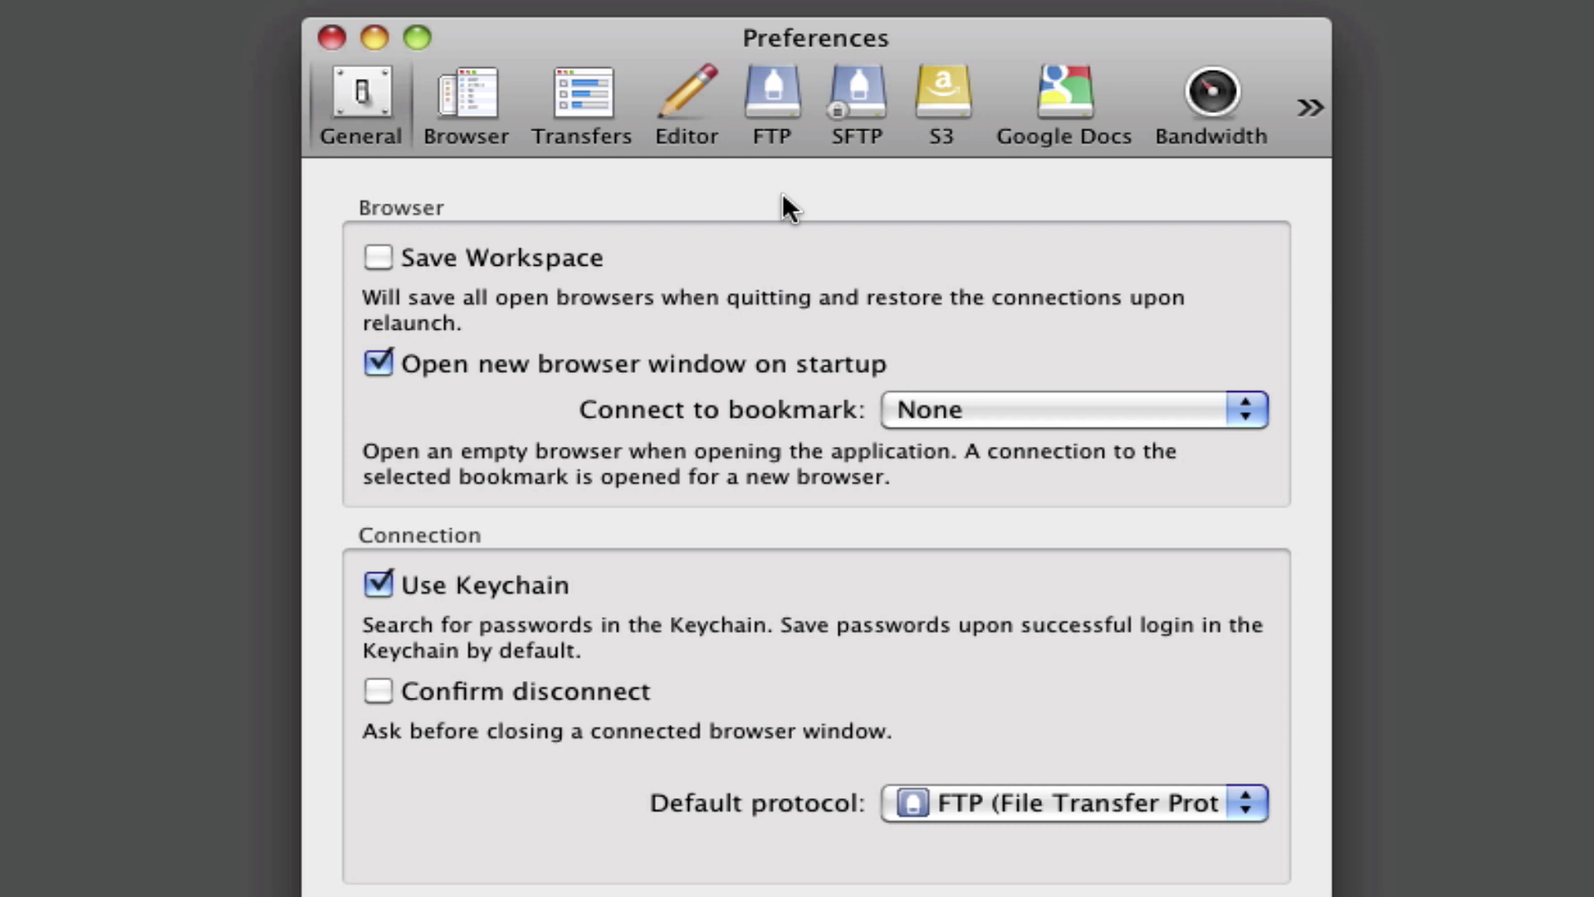
{"action": "left_click", "coordinate": [470, 120]}
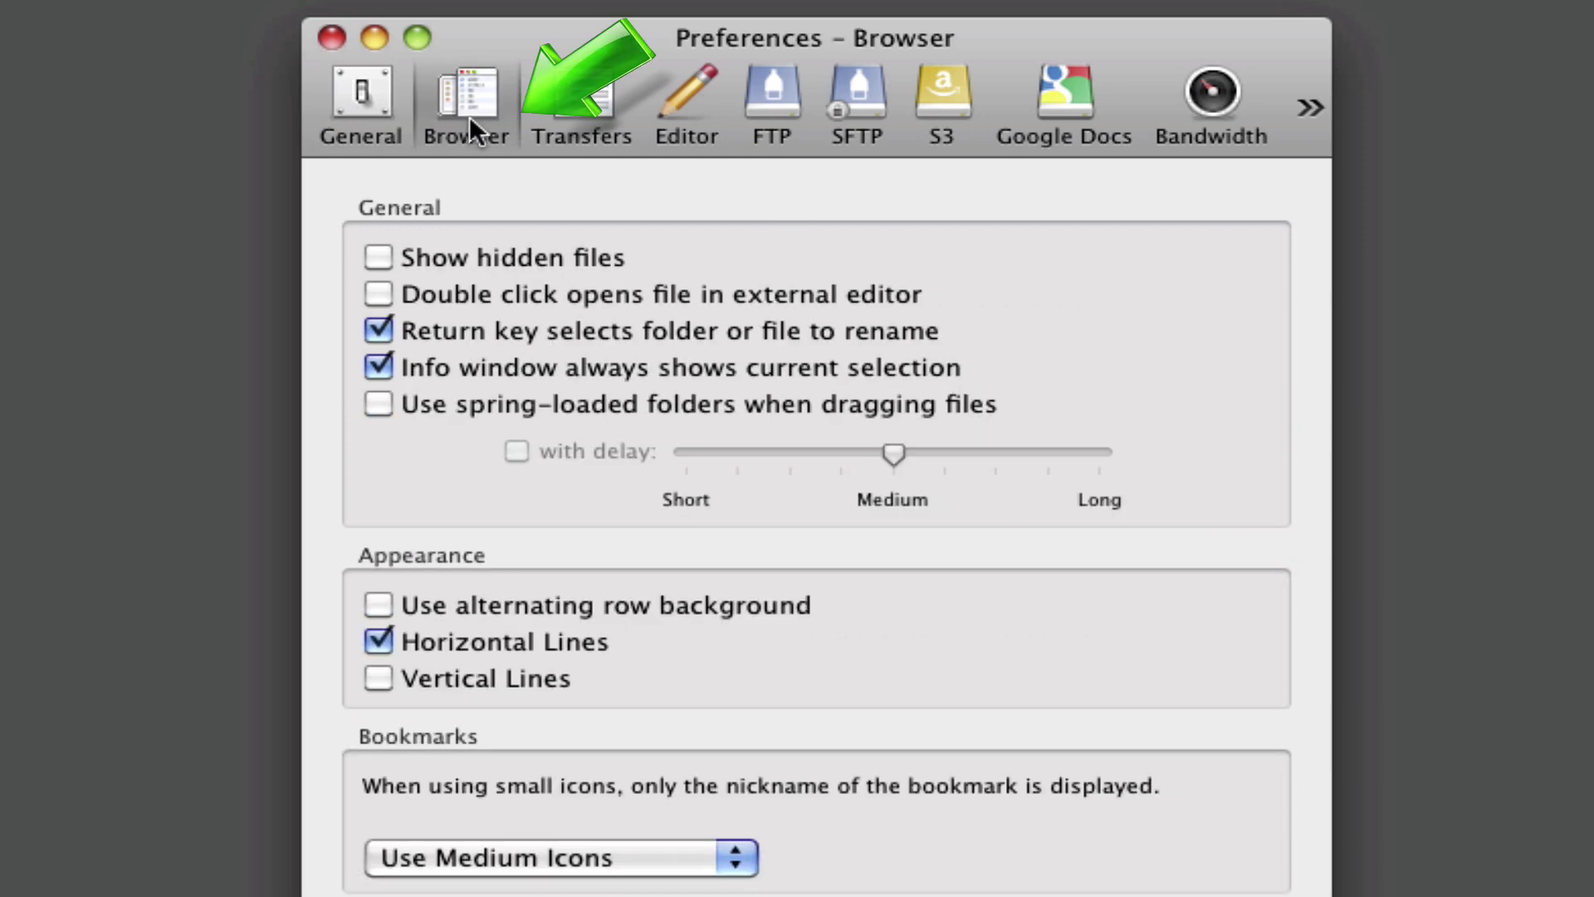
{"action": "left_click", "coordinate": [425, 261]}
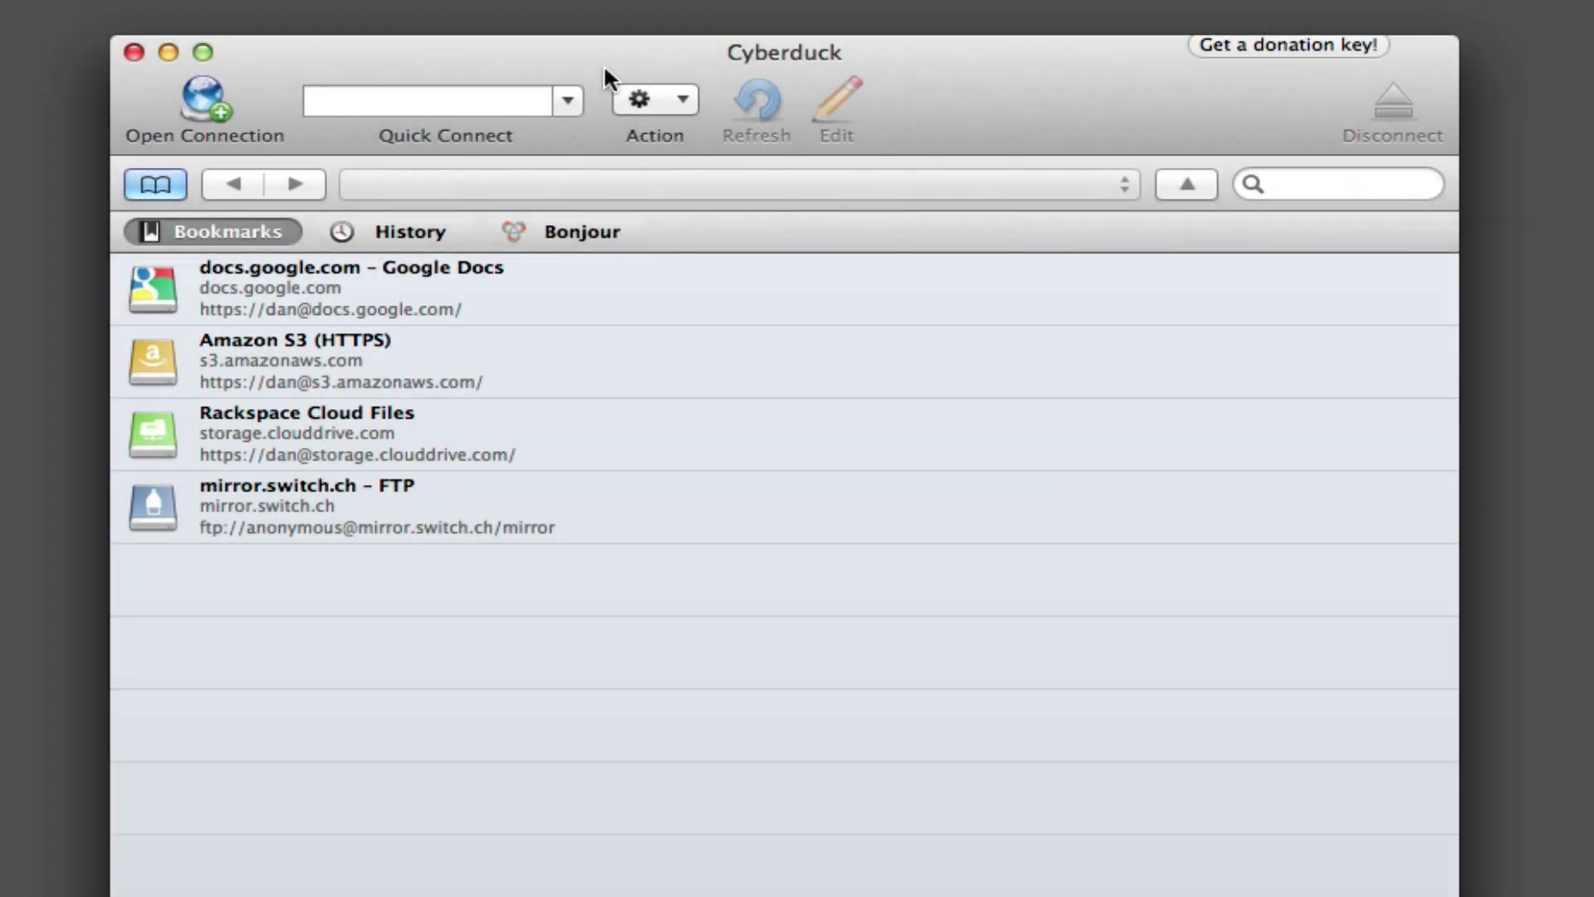
Fill in a new FTP connection to netrivetsandbox.com on port 21 with the account's username and password.
{"action": "left_click", "coordinate": [199, 110]}
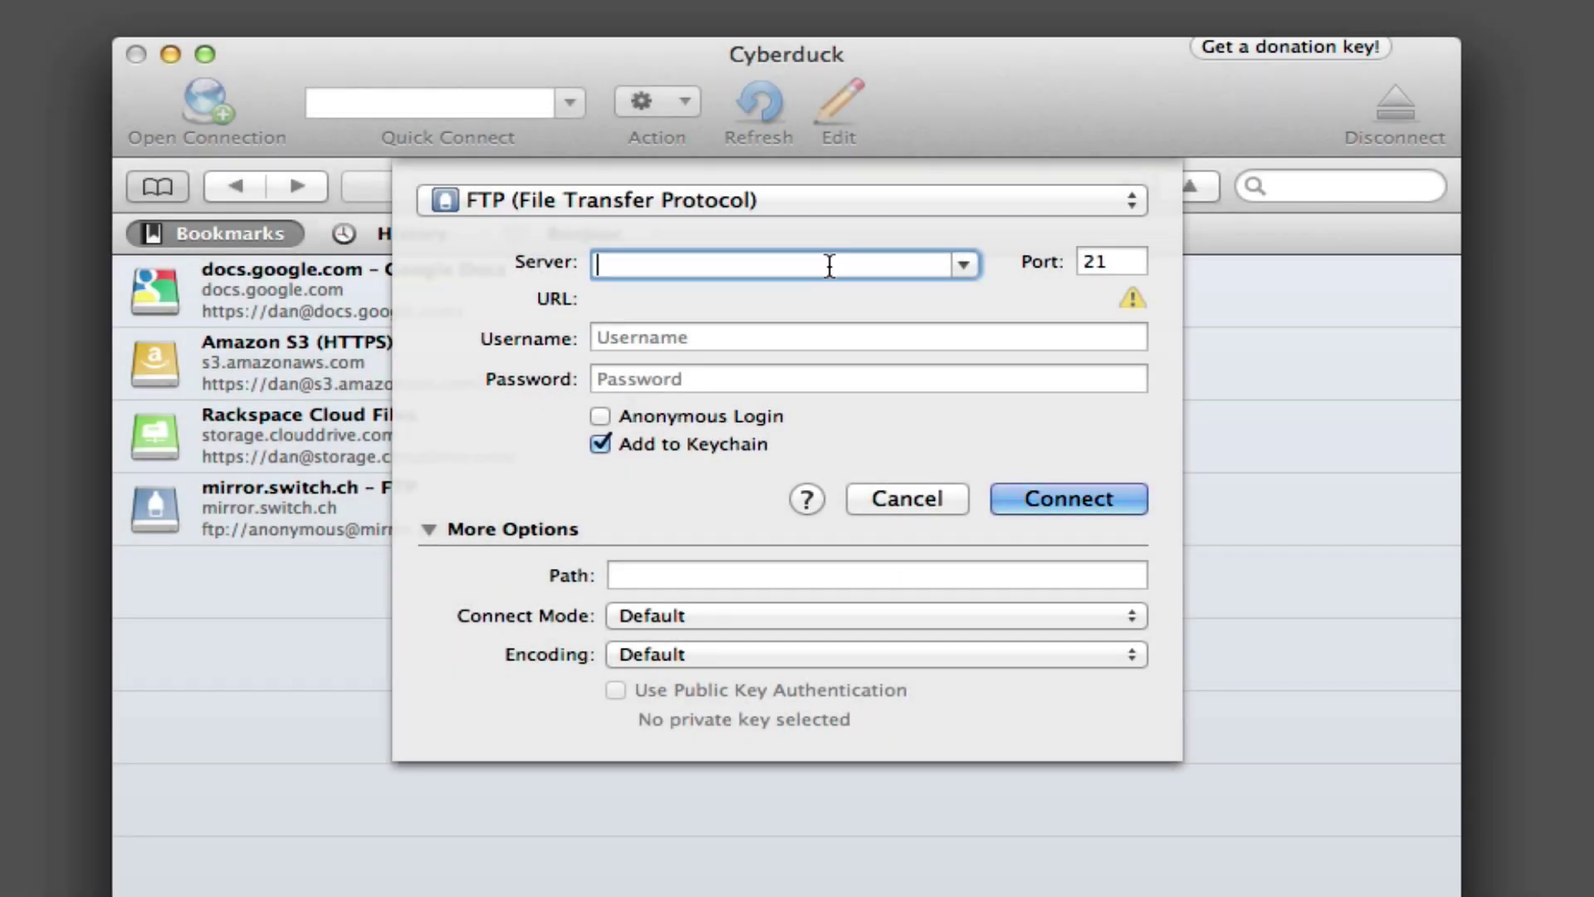
{"action": "type", "text": "netr"}
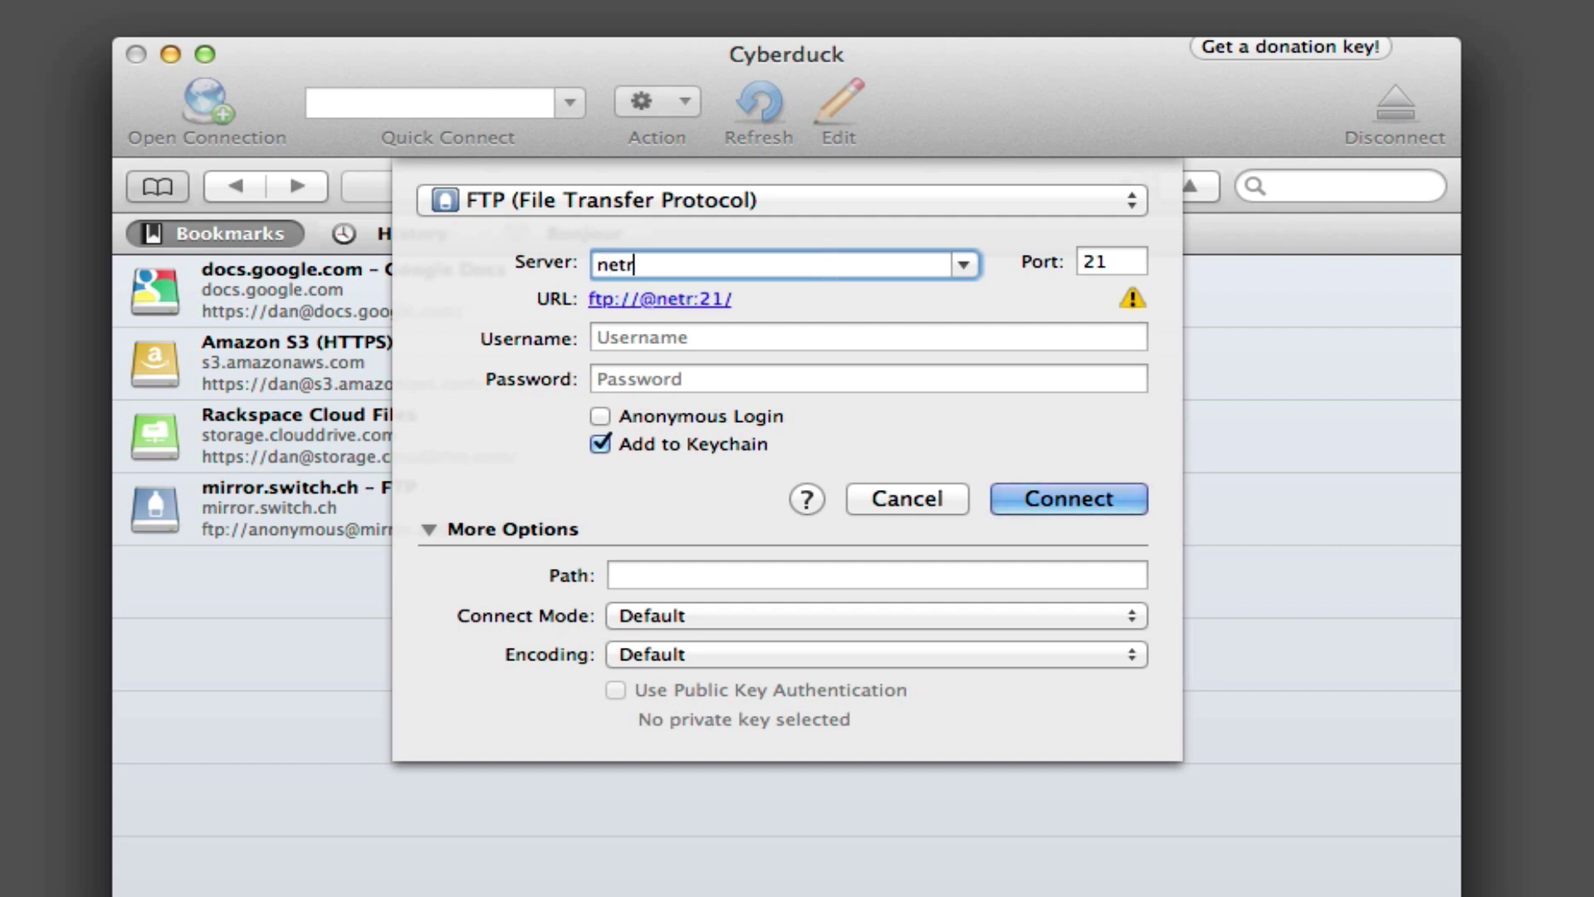
{"action": "type", "text": "ivetsandbox.com"}
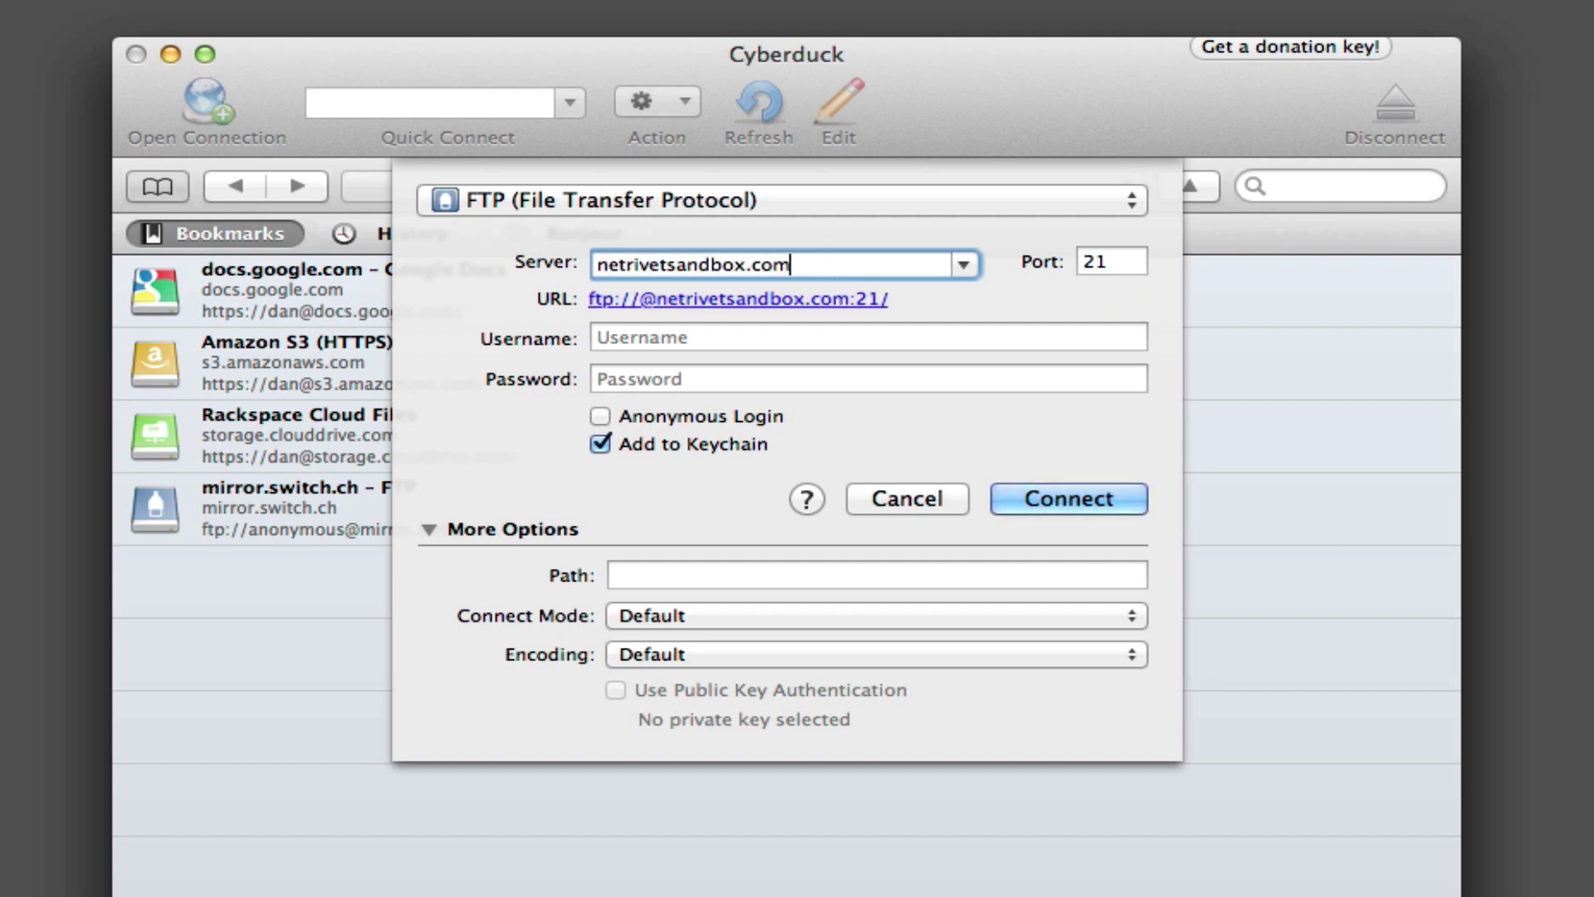
{"action": "key", "text": "Tab"}
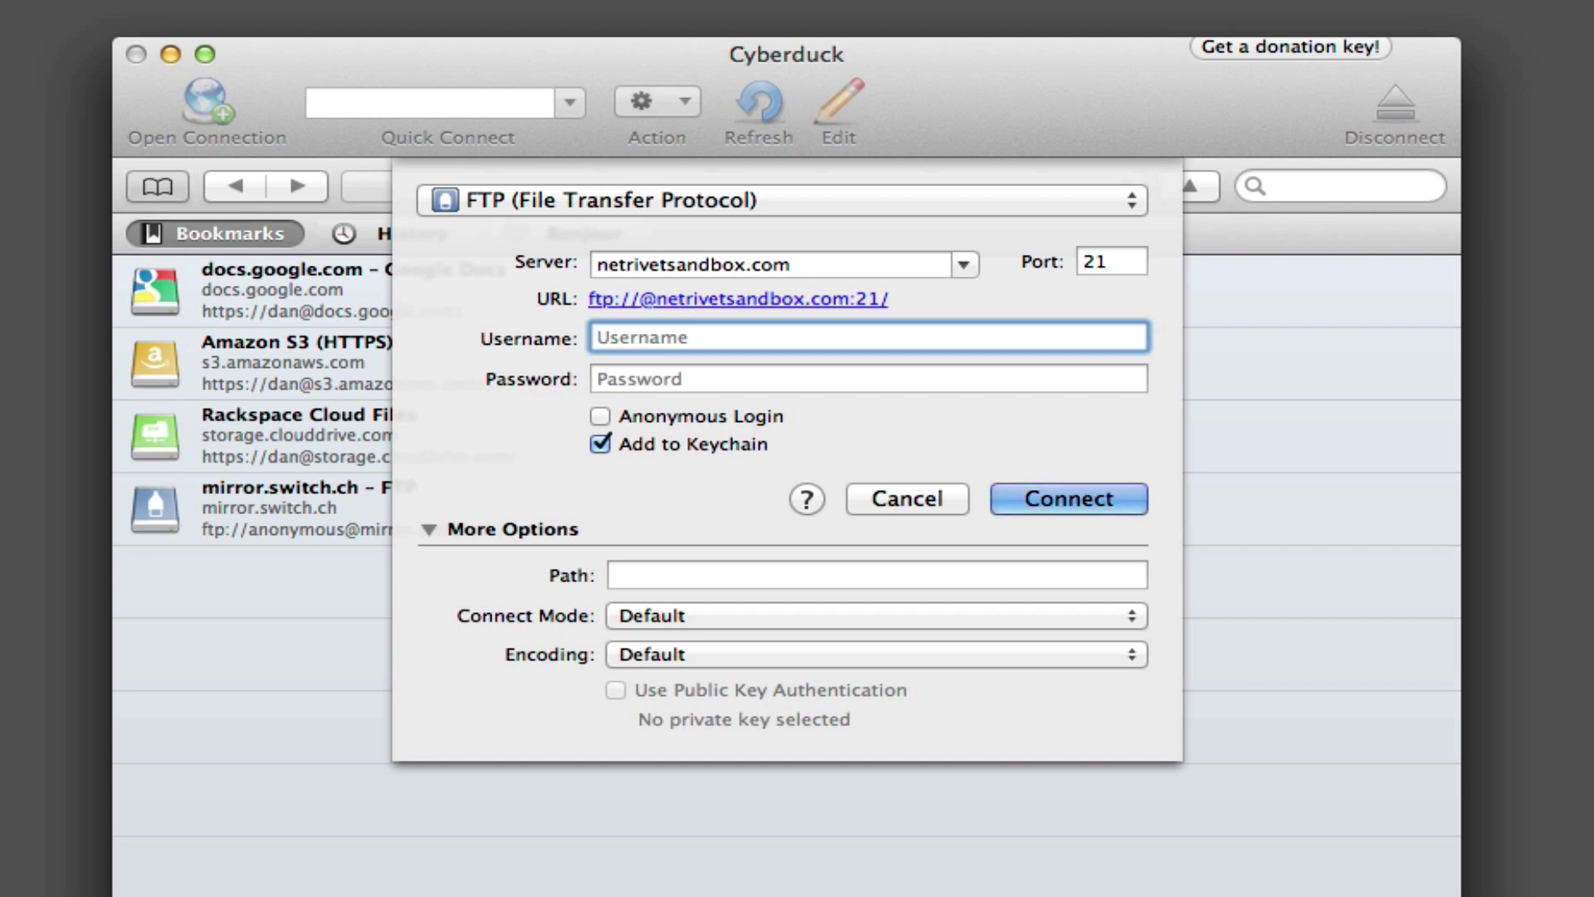
{"action": "type", "text": "dan"}
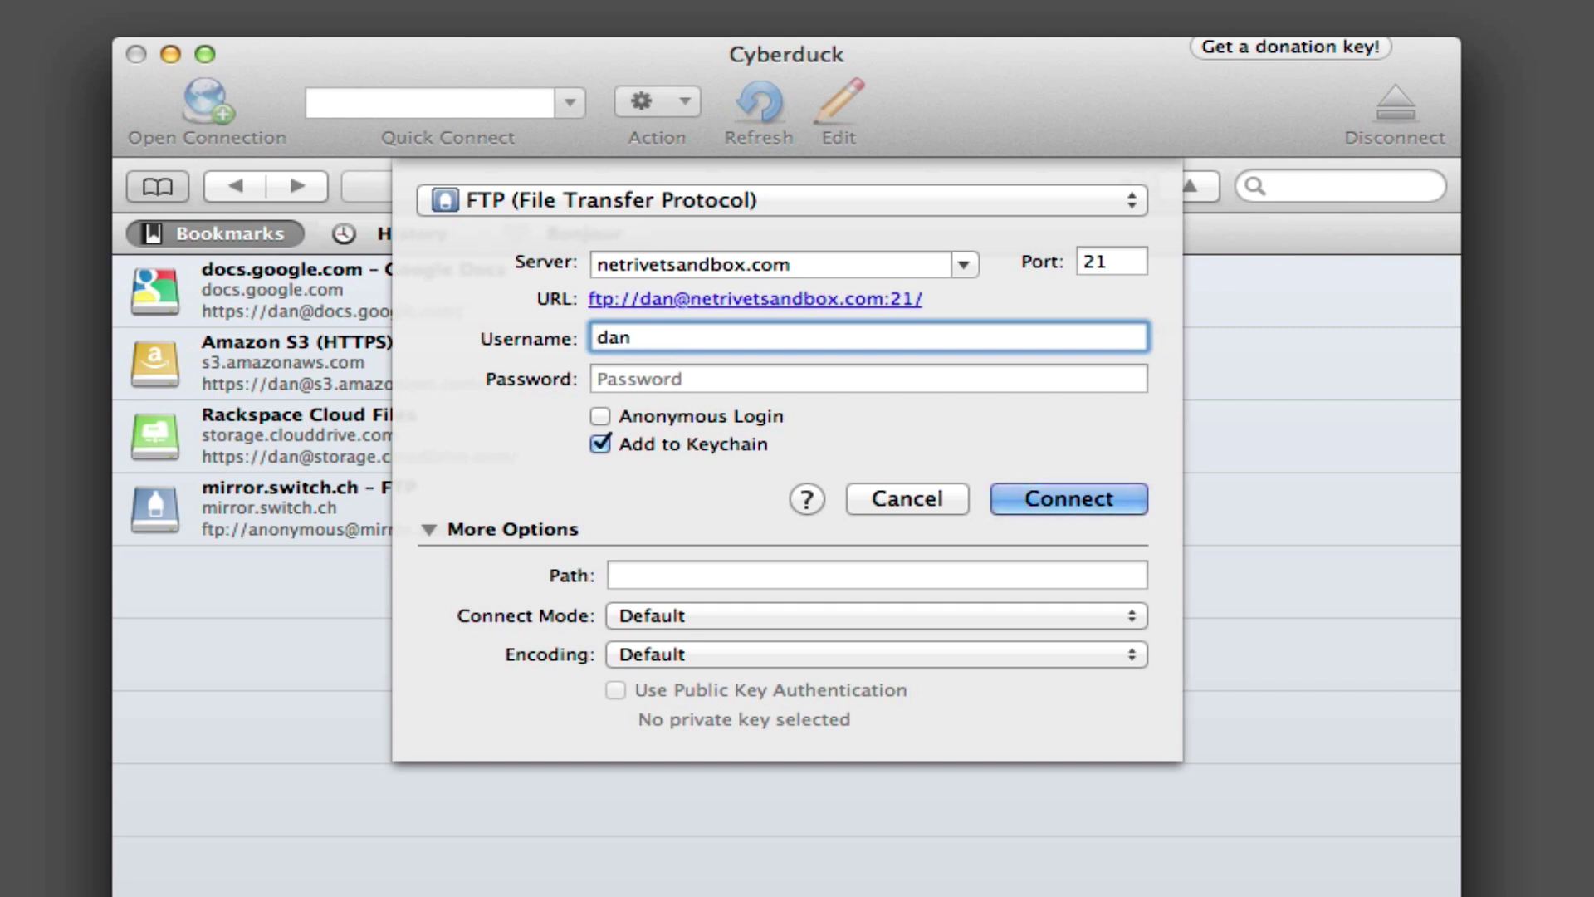
{"action": "key", "text": "Tab"}
{"action": "type", "text": "************"}
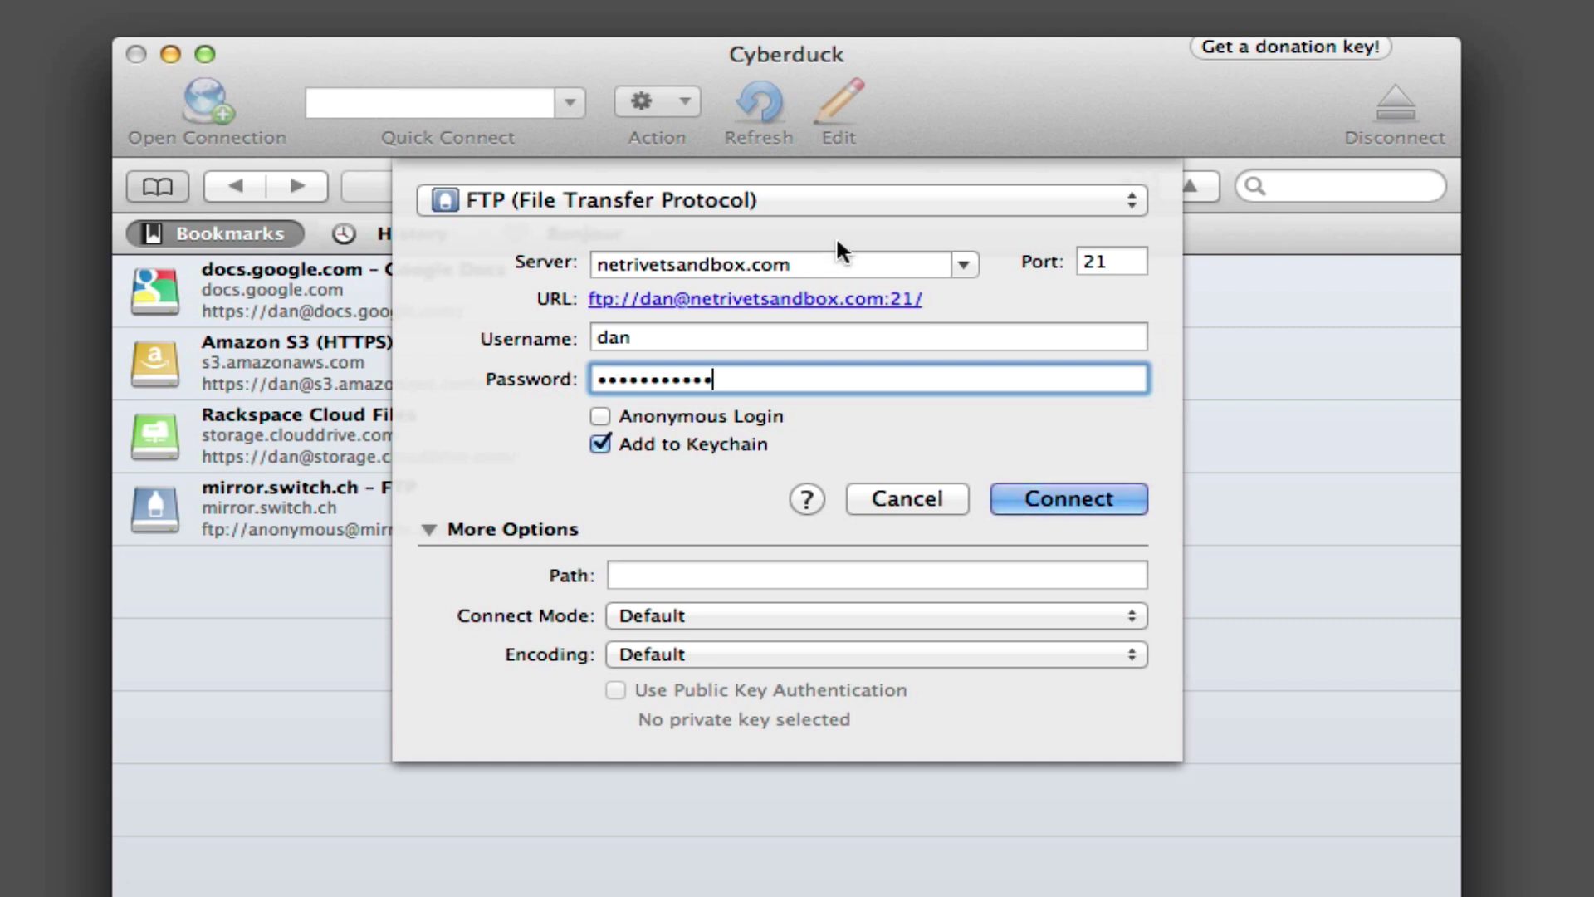
Connect to netrivetsandbox.com, look inside public_html, then return to the root with public_html expanded.
{"action": "left_click", "coordinate": [1068, 496]}
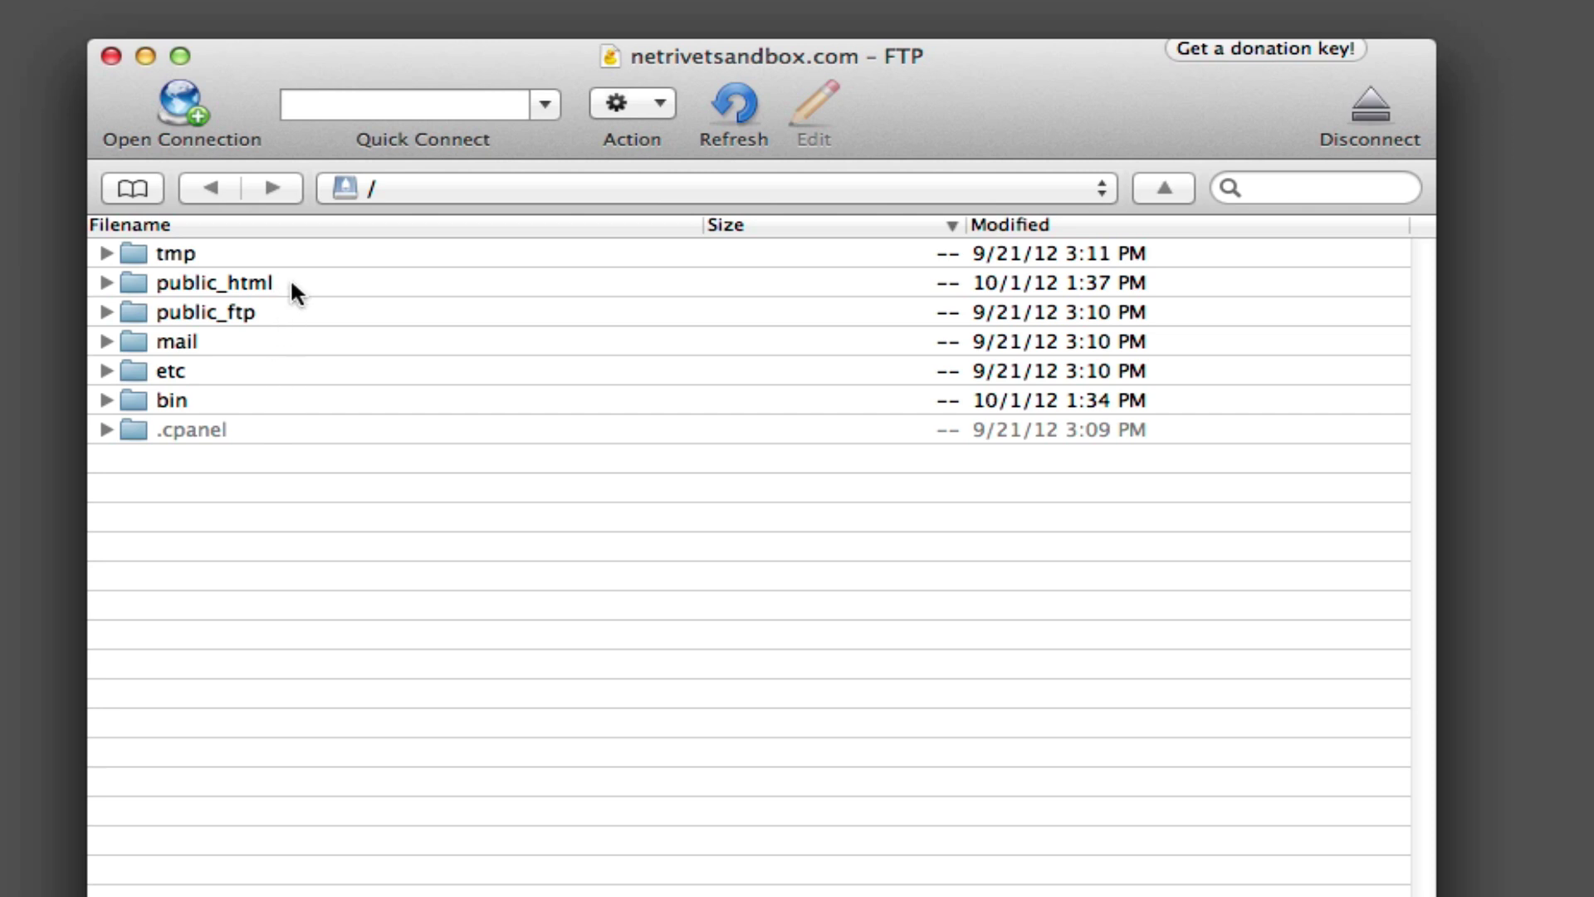
{"action": "left_click", "coordinate": [107, 282]}
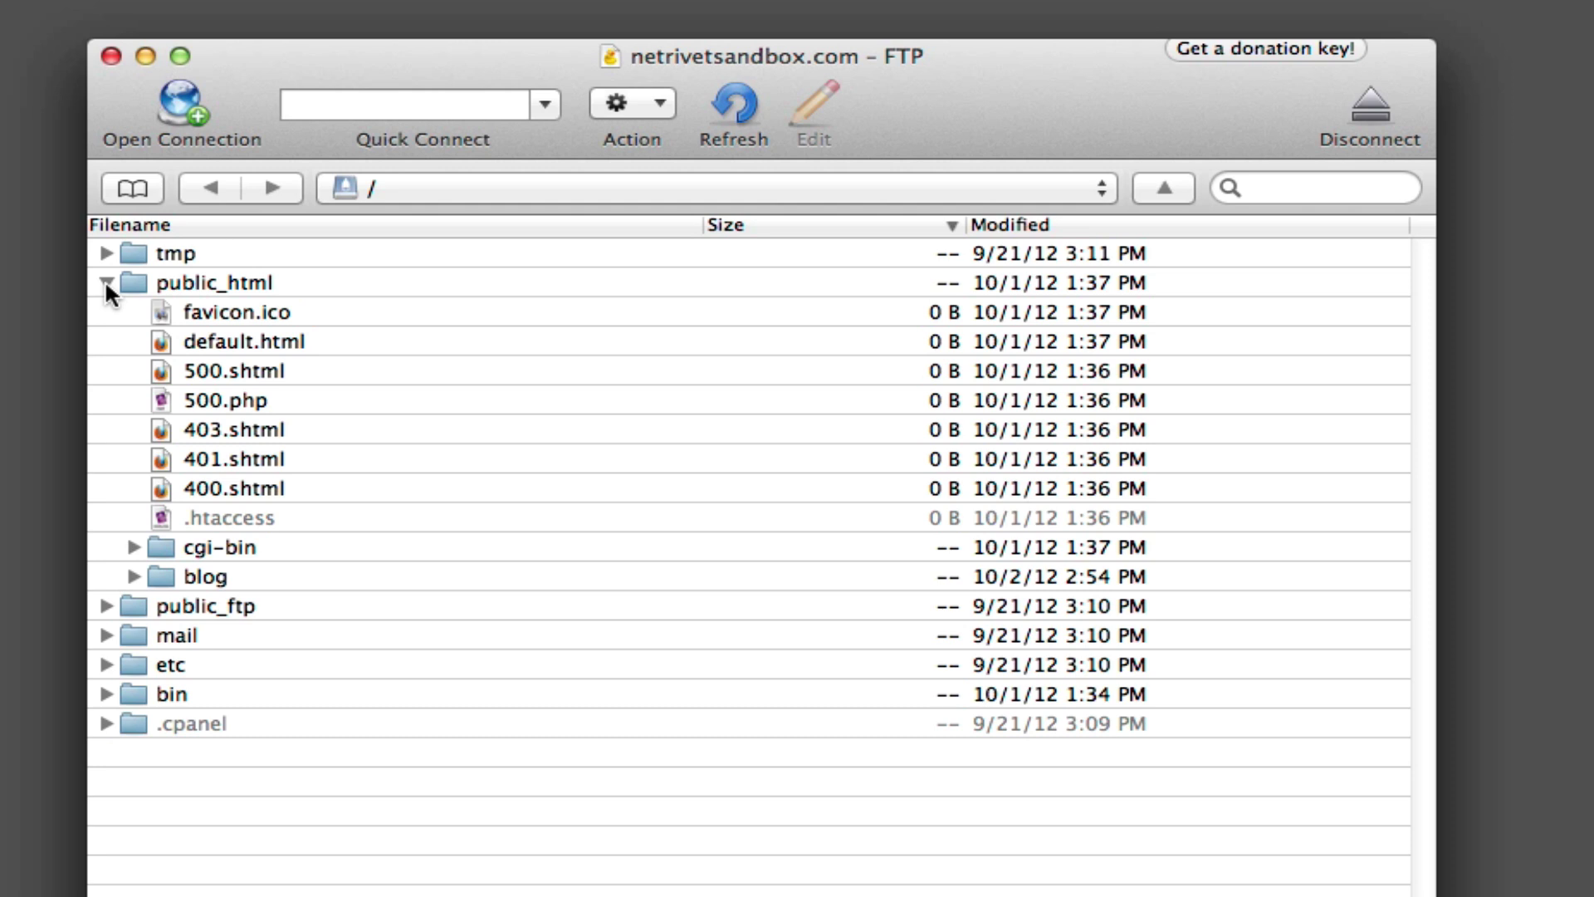
{"action": "left_click", "coordinate": [106, 282]}
{"action": "double_click", "coordinate": [184, 280]}
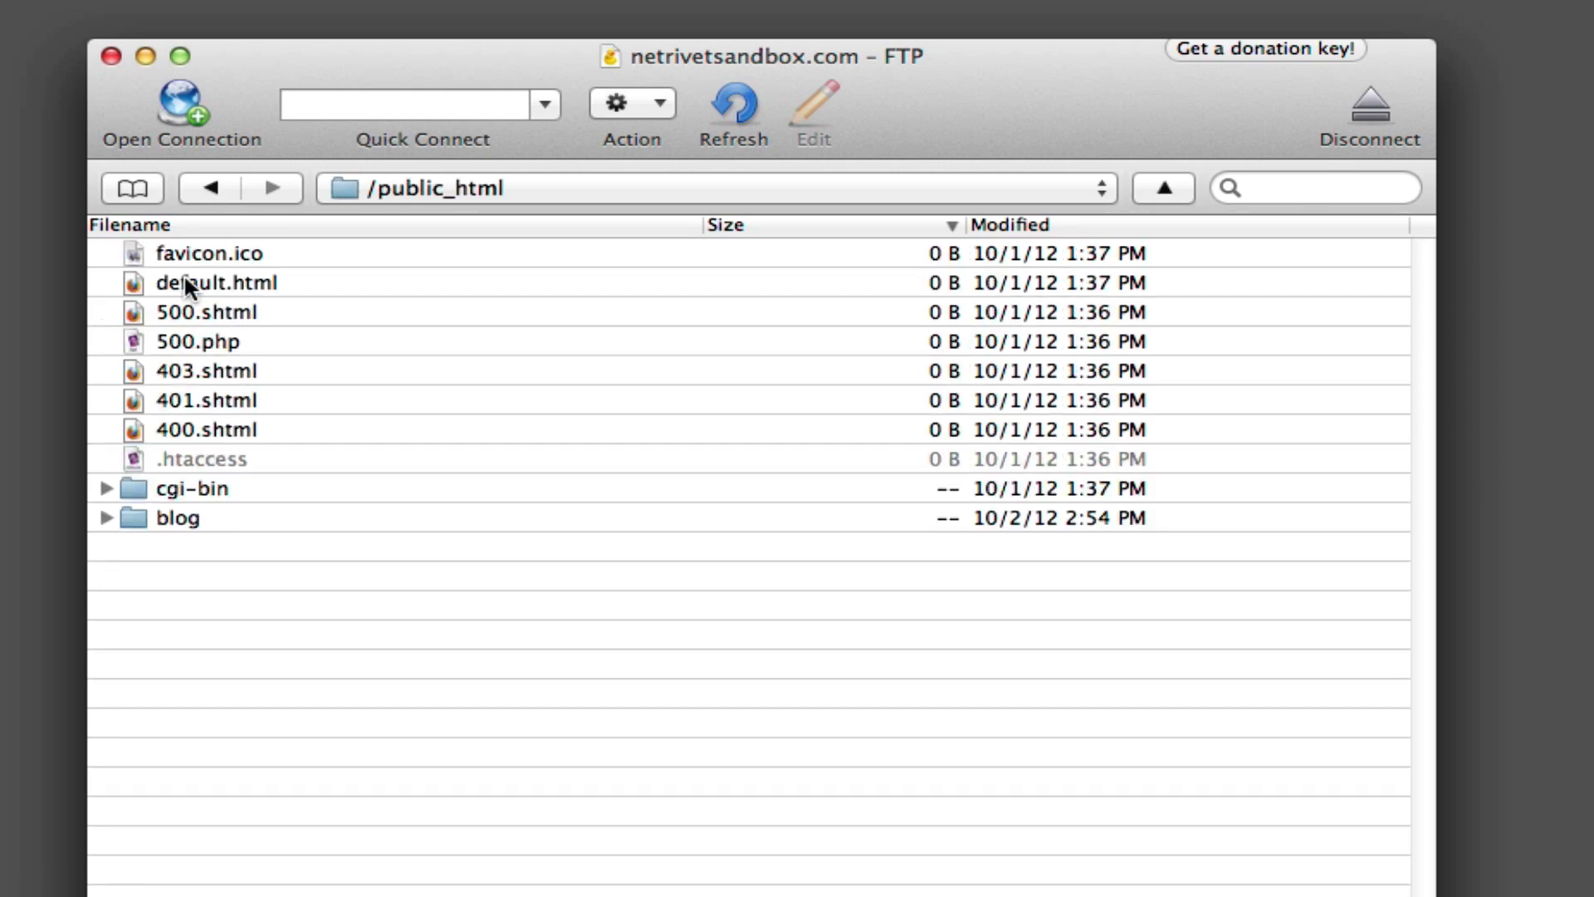
{"action": "left_click", "coordinate": [190, 187]}
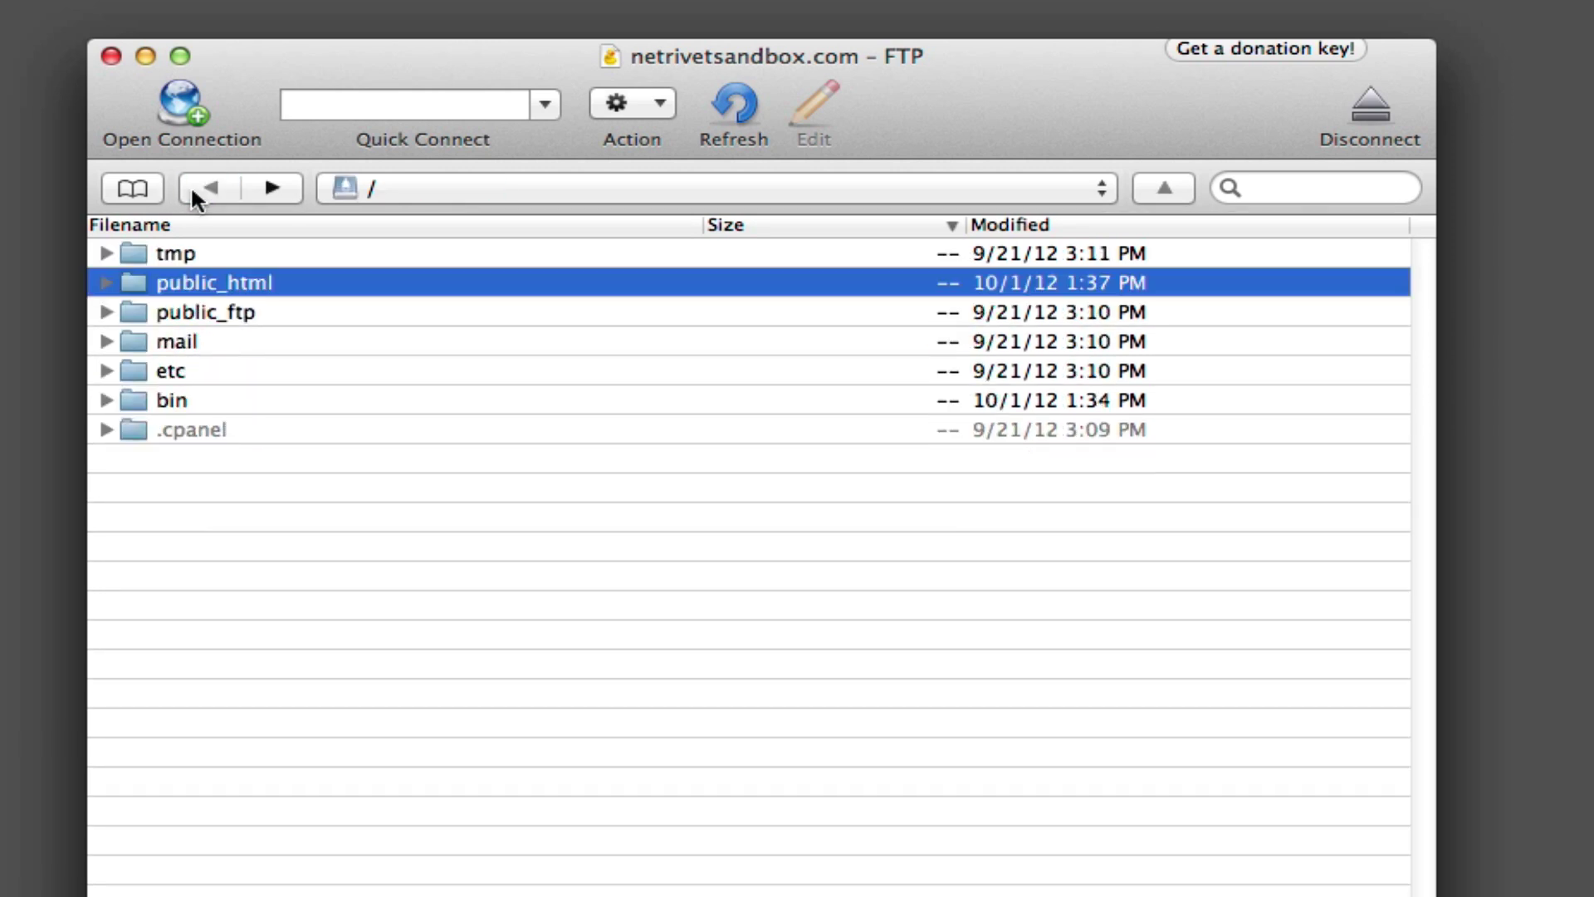
{"action": "left_click", "coordinate": [106, 283]}
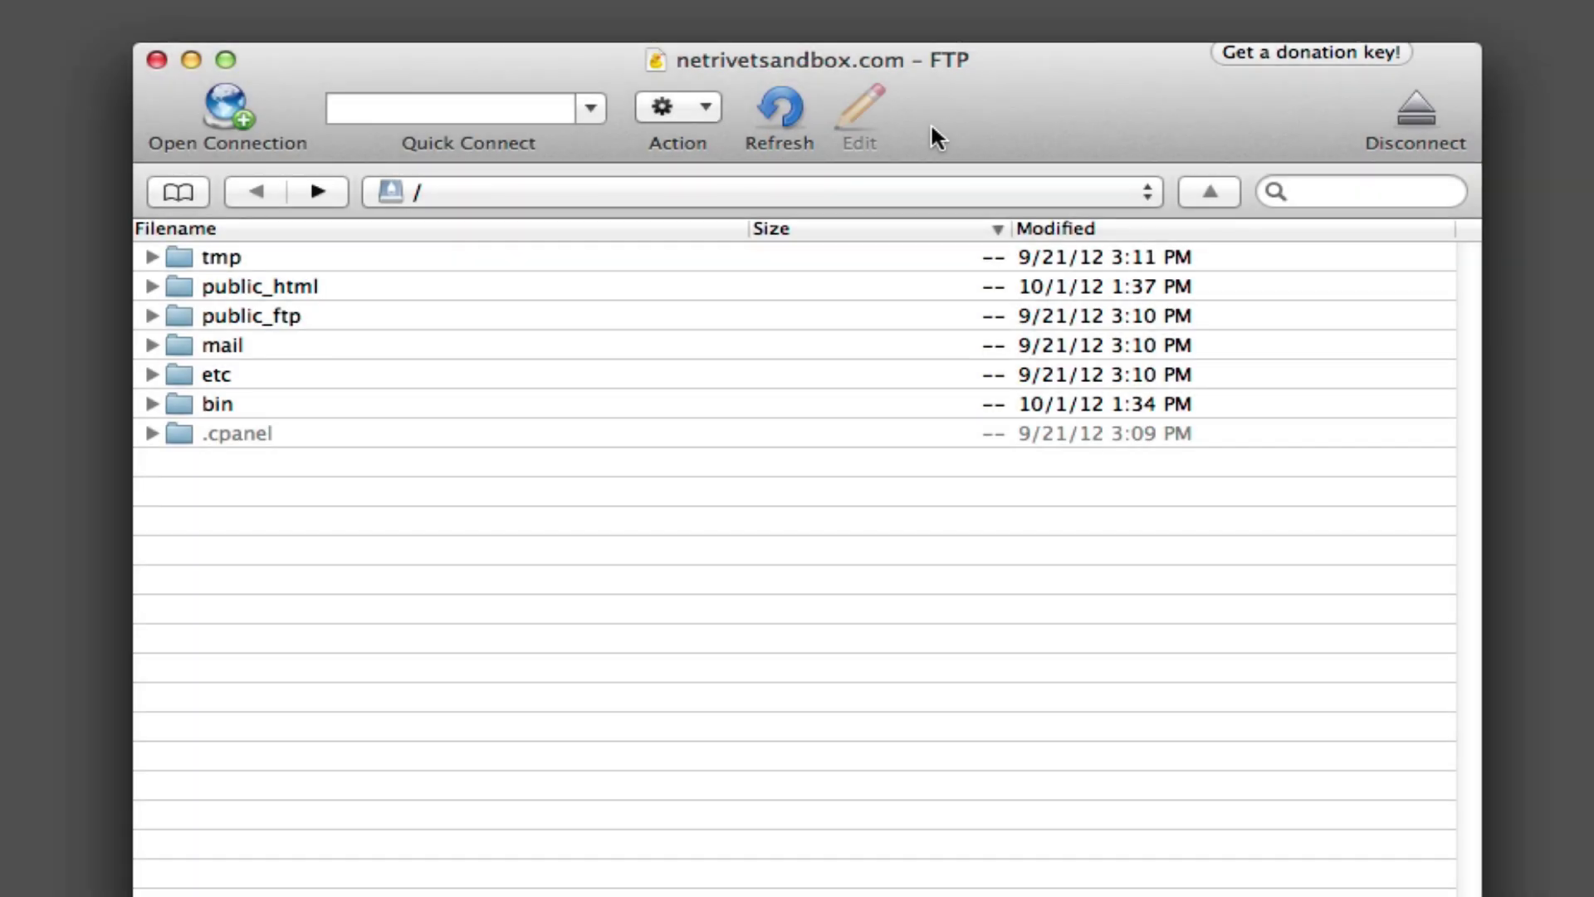
{"action": "left_click", "coordinate": [334, 286]}
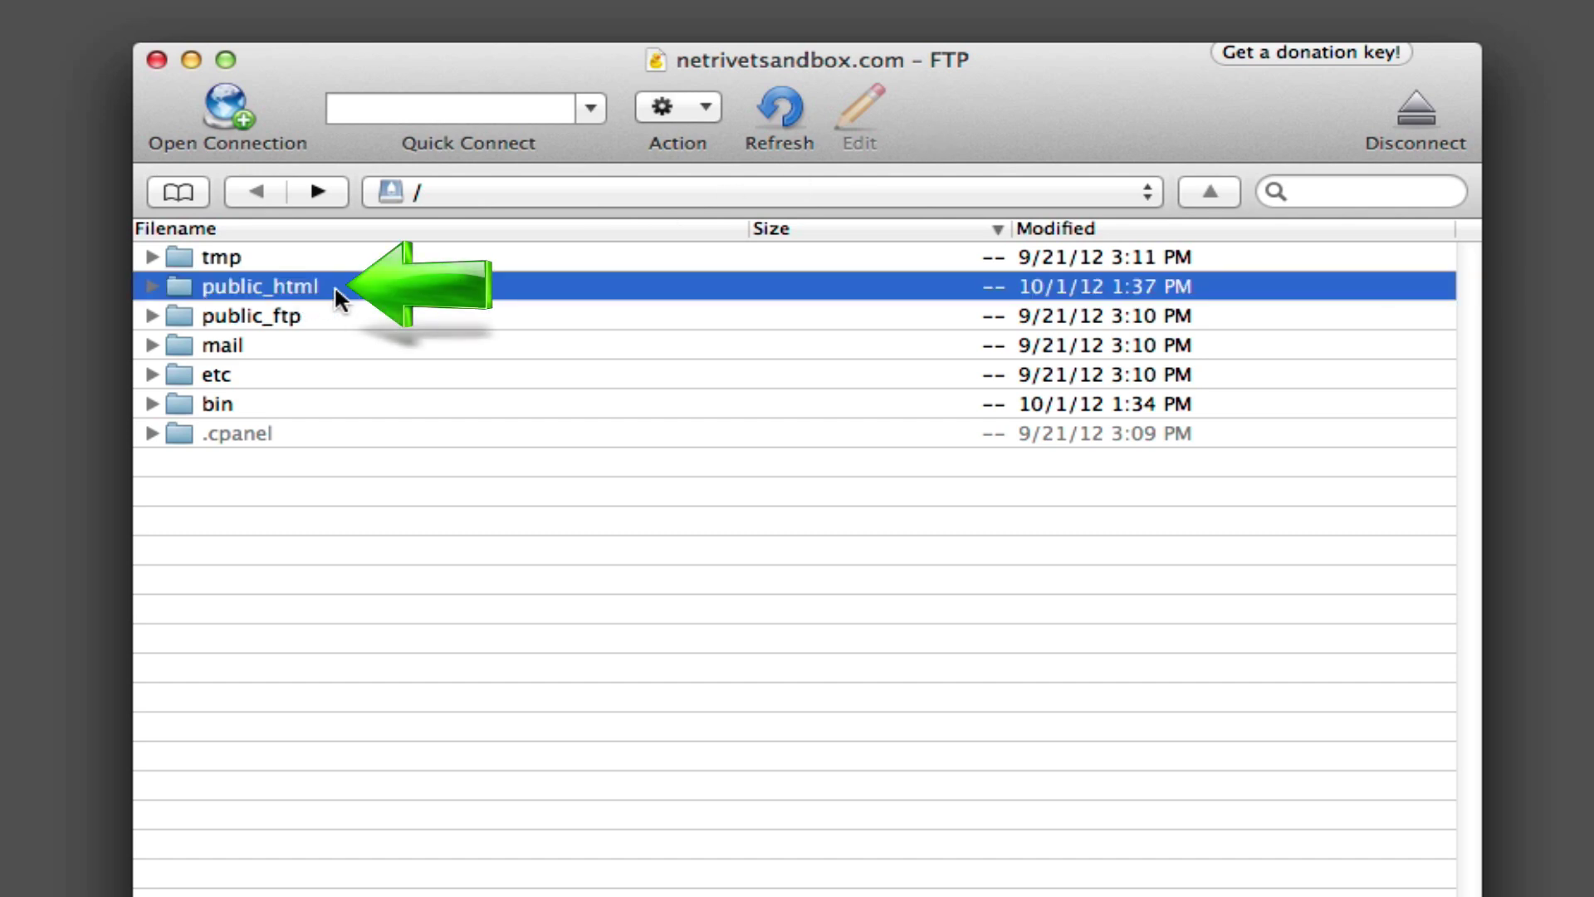
{"action": "left_click", "coordinate": [152, 286]}
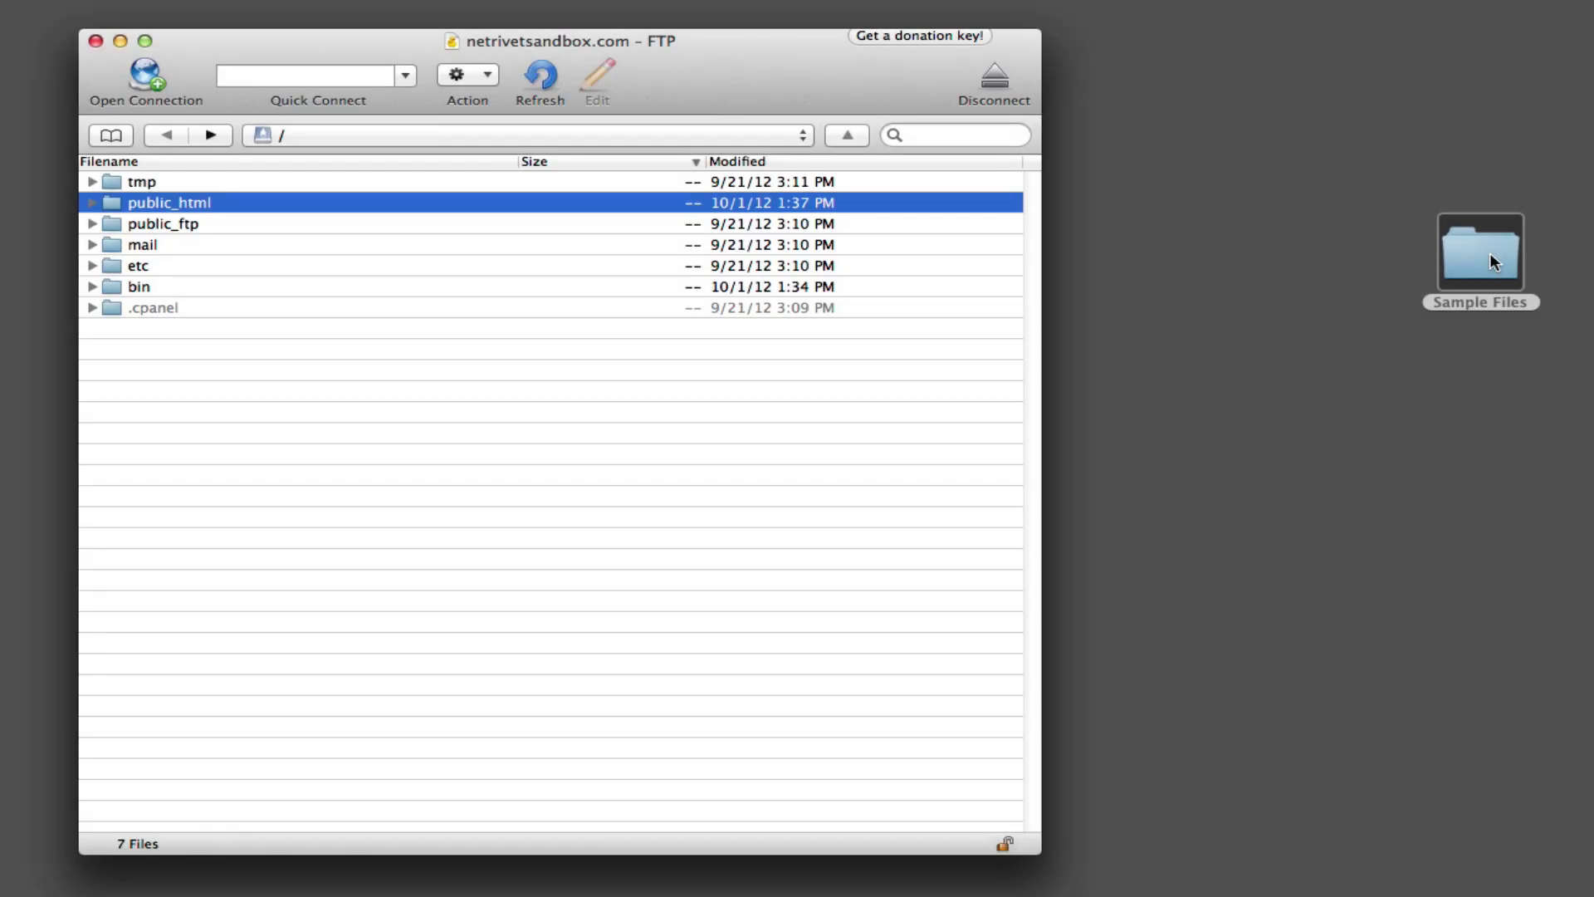
Upload the desktop Sample Files folder into public_html, reaching the Overwrite confirmation.
{"action": "left_click", "coordinate": [1490, 253]}
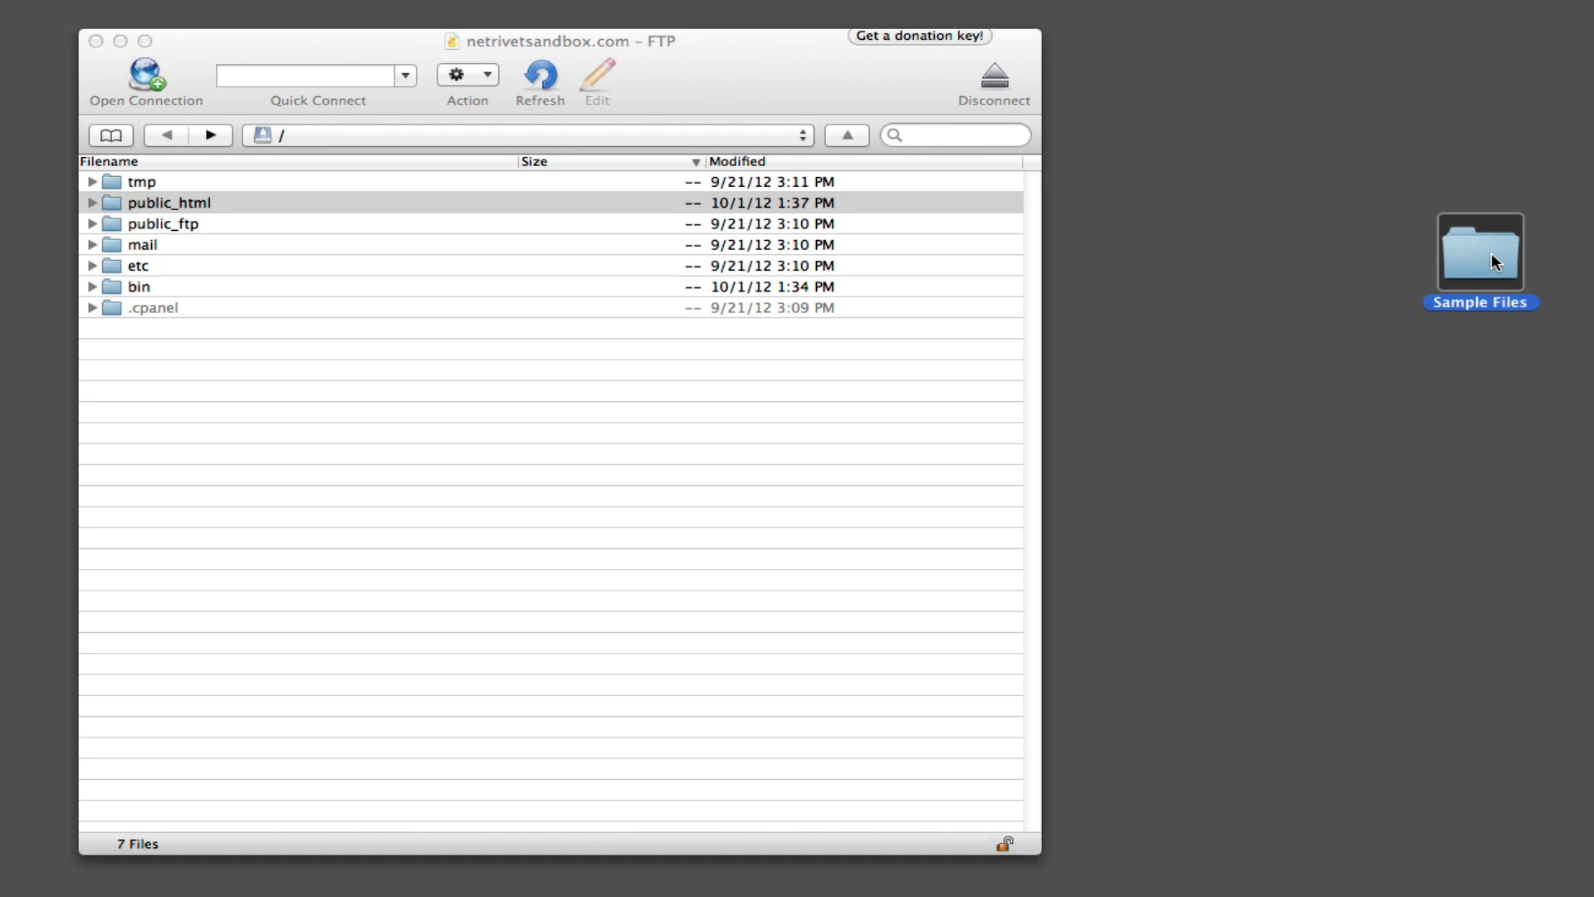
{"action": "left_click_drag", "start_coordinate": [1491, 256], "coordinate": [347, 196]}
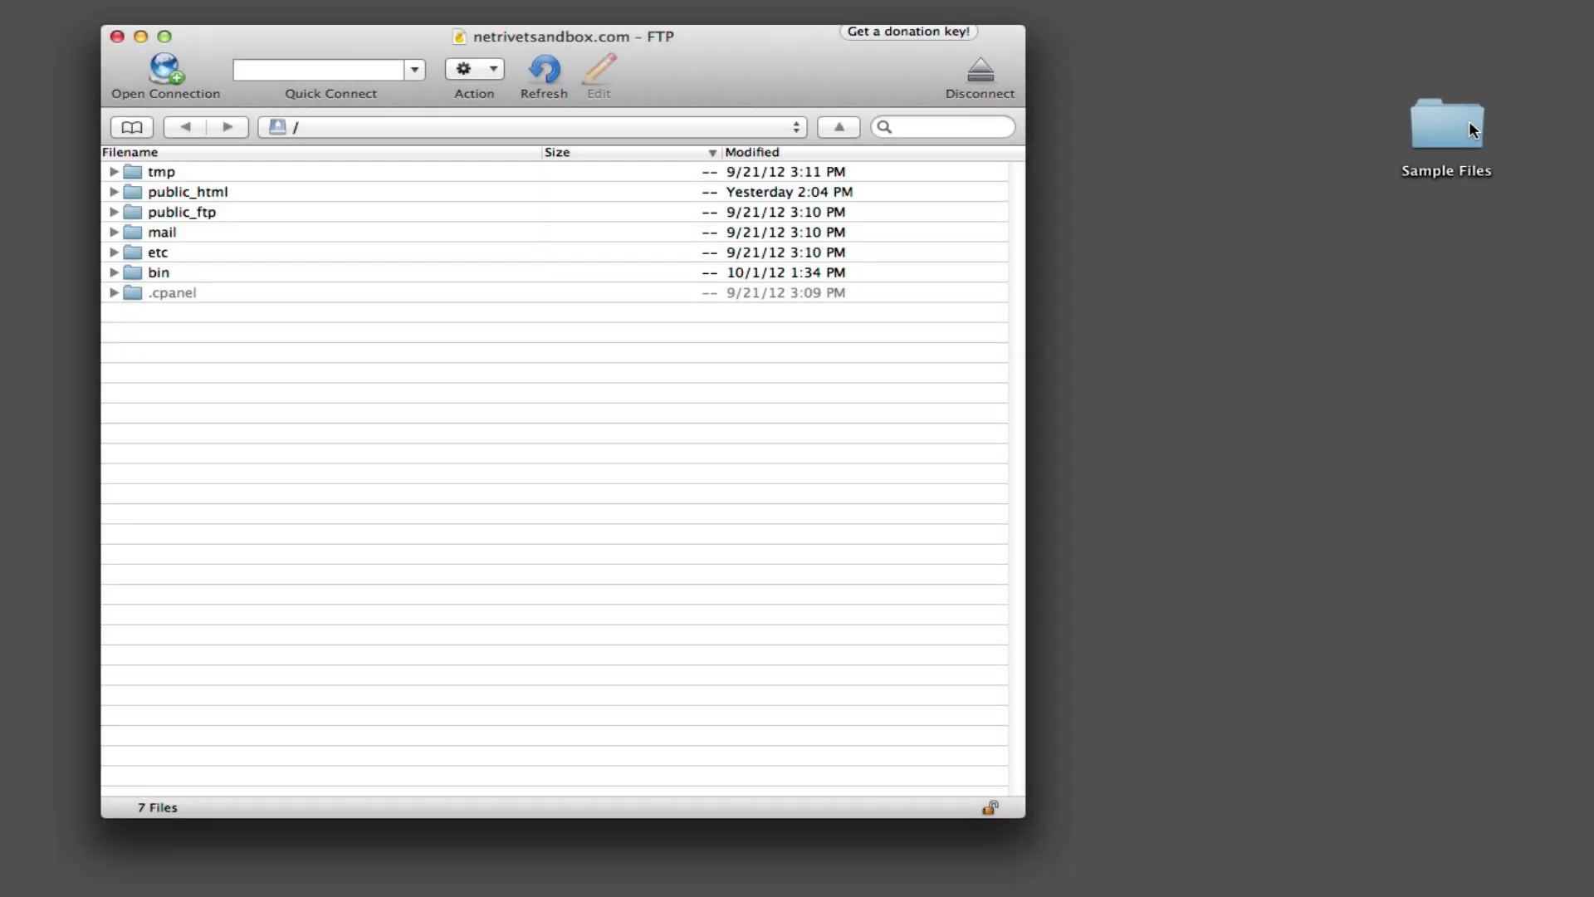
{"action": "left_click_drag", "start_coordinate": [1469, 128], "coordinate": [209, 189]}
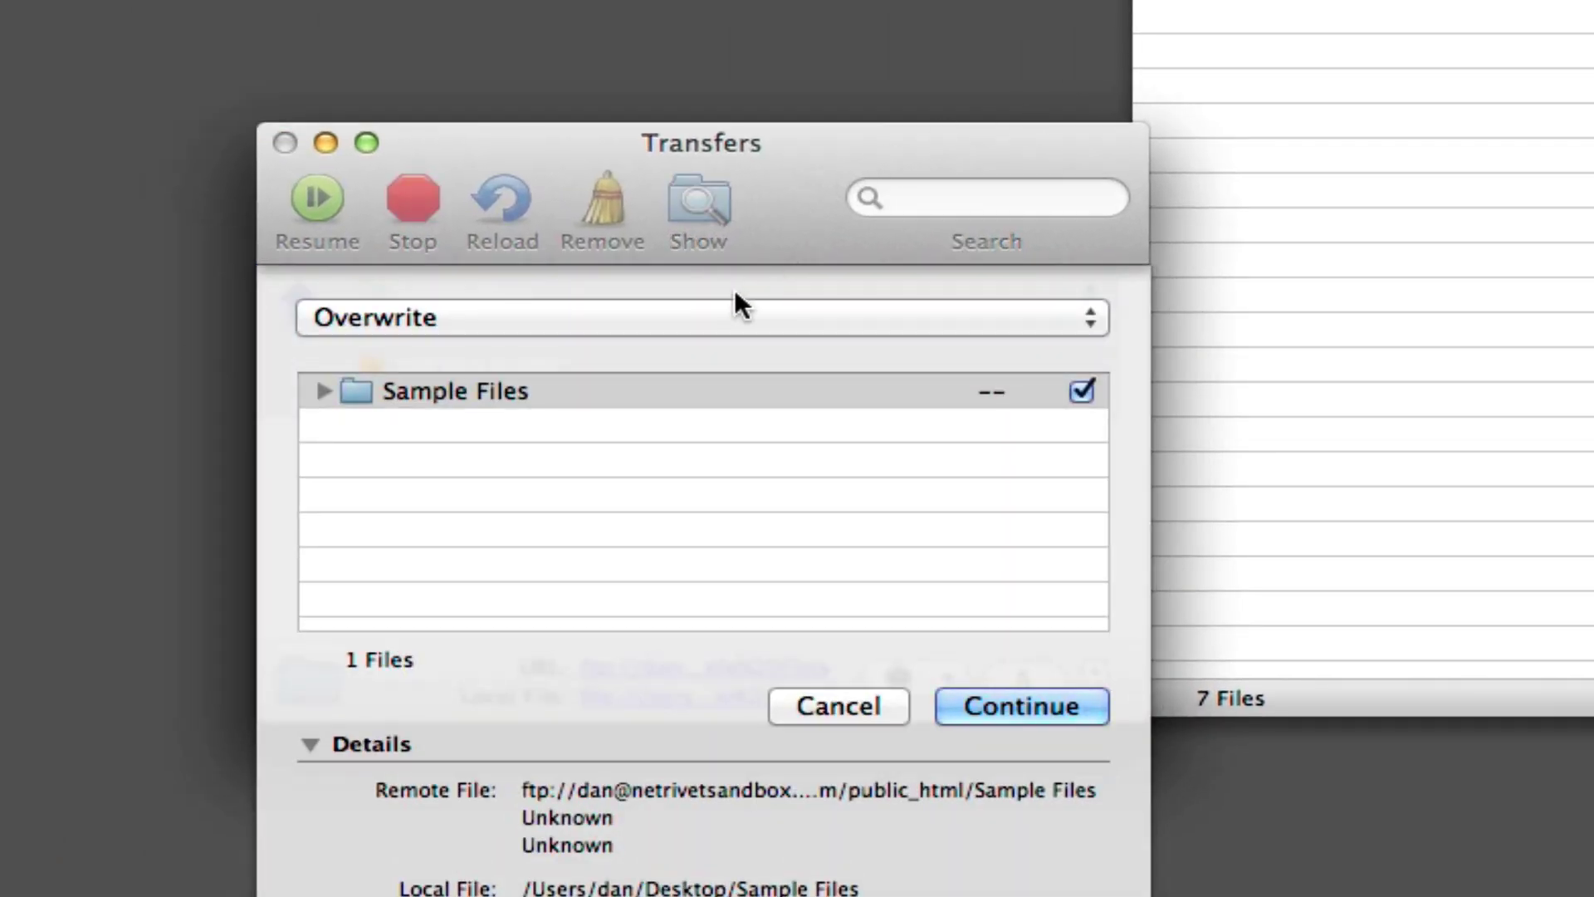
Switch the transfer's existing-file action from Overwrite to Skip.
{"action": "left_click", "coordinate": [572, 312]}
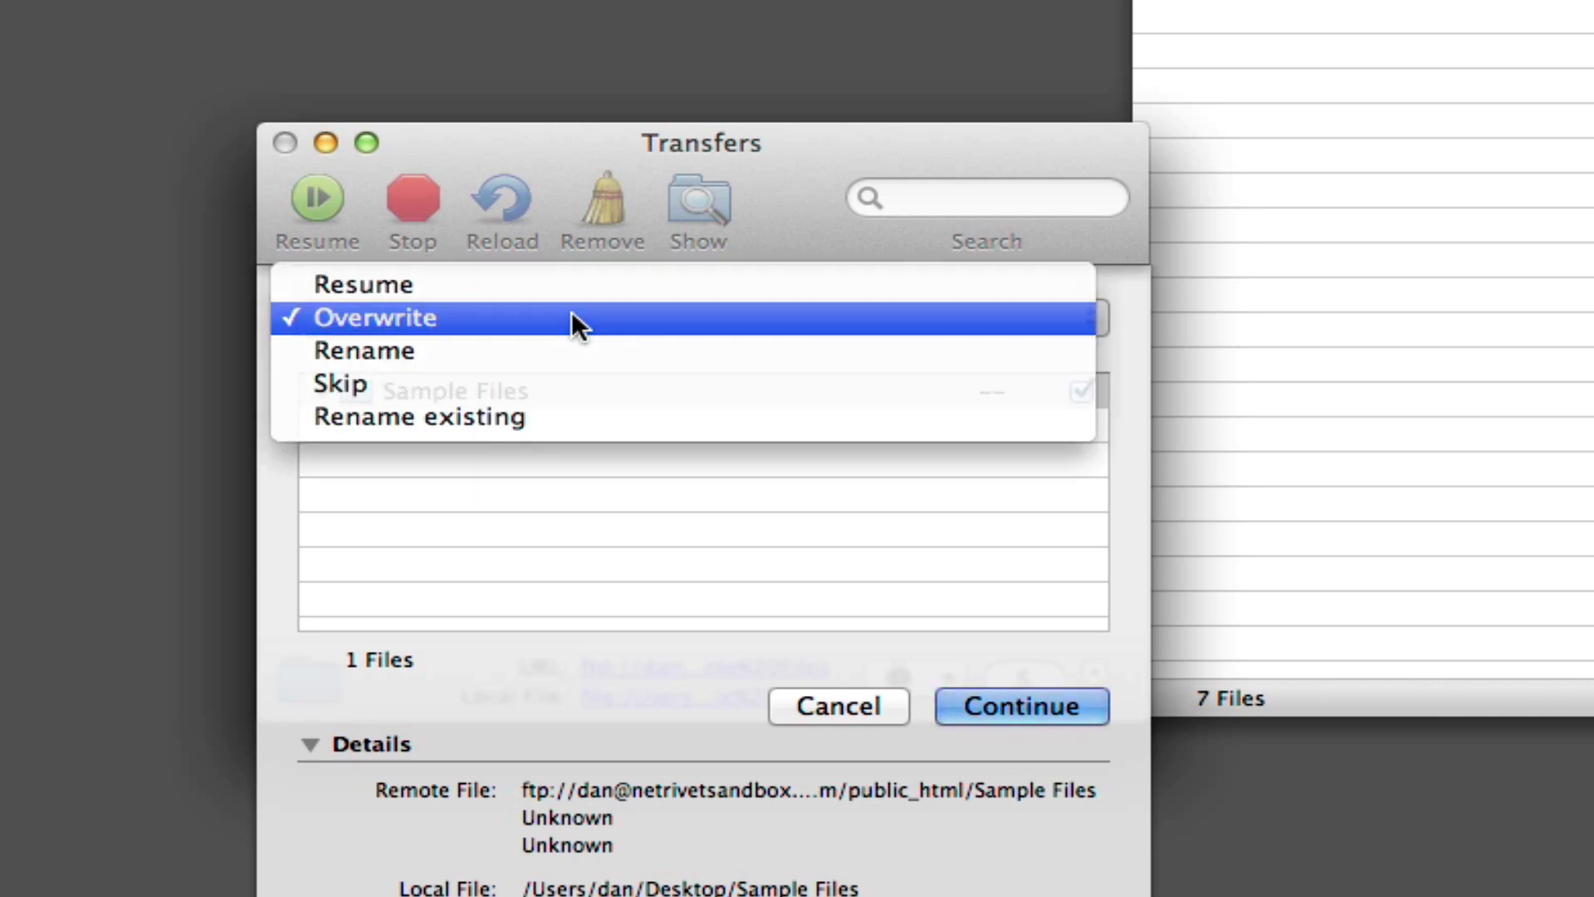
{"action": "left_click", "coordinate": [573, 319]}
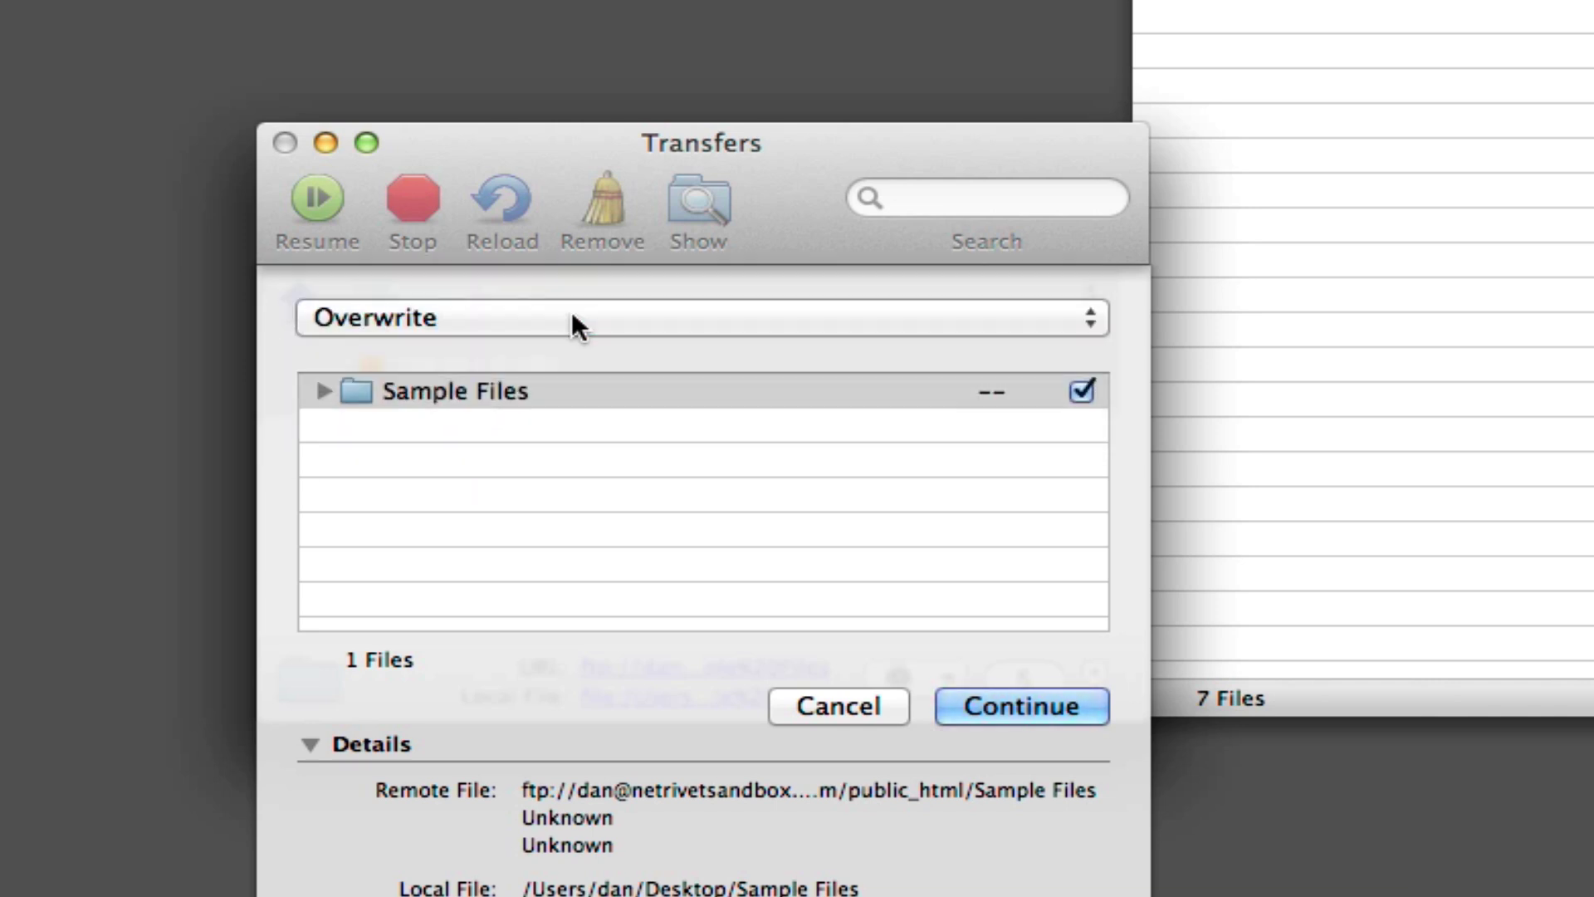
{"action": "left_click", "coordinate": [1088, 318]}
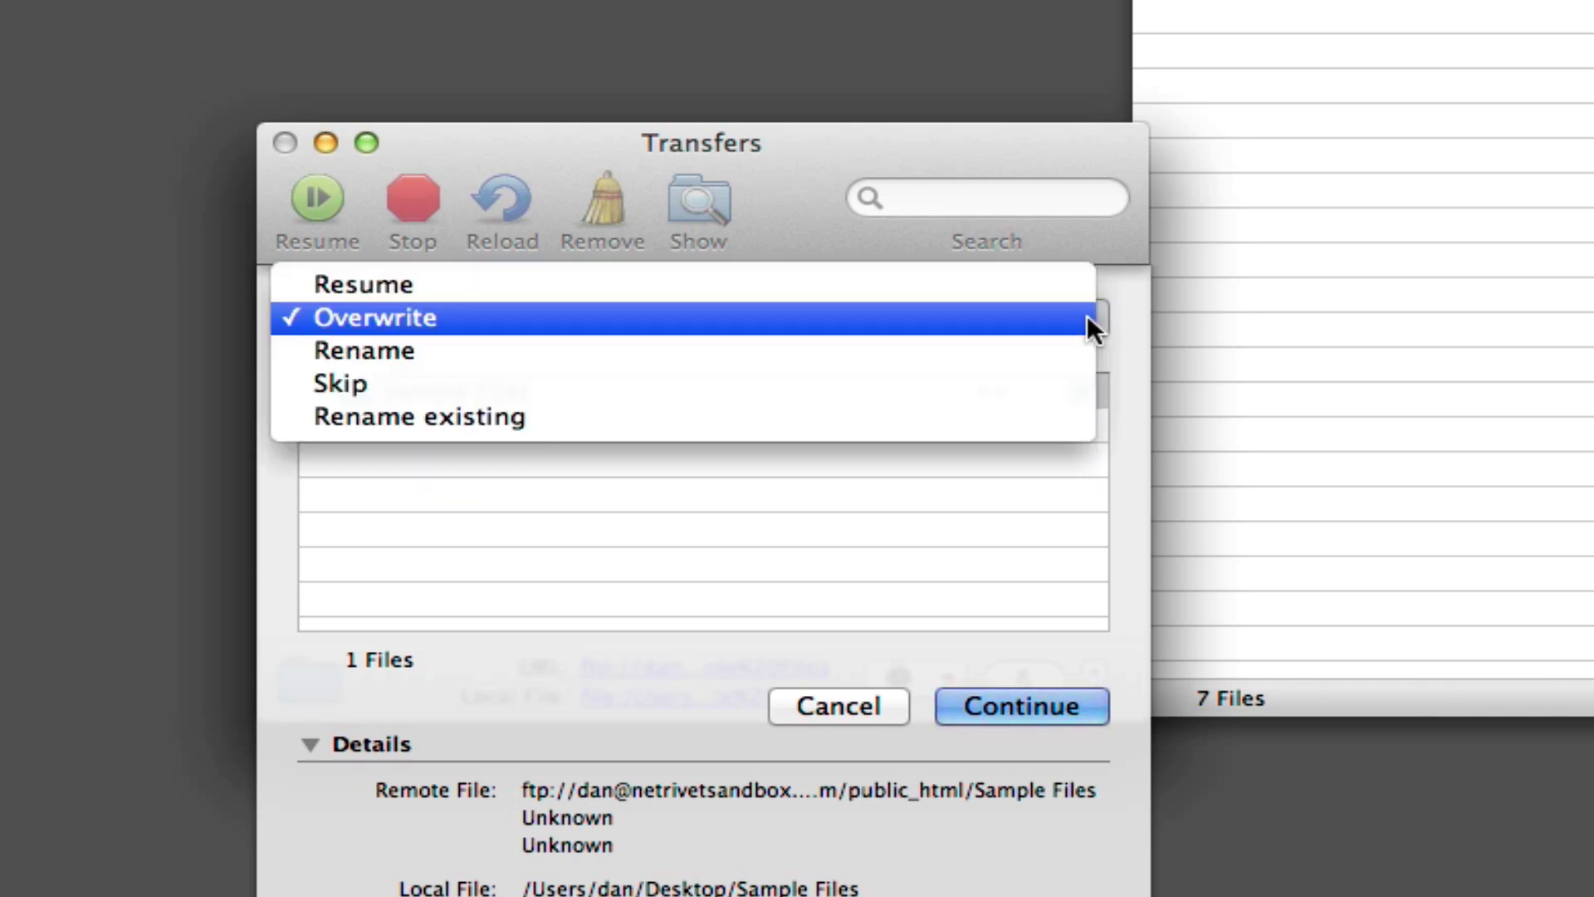
{"action": "left_click", "coordinate": [1034, 374]}
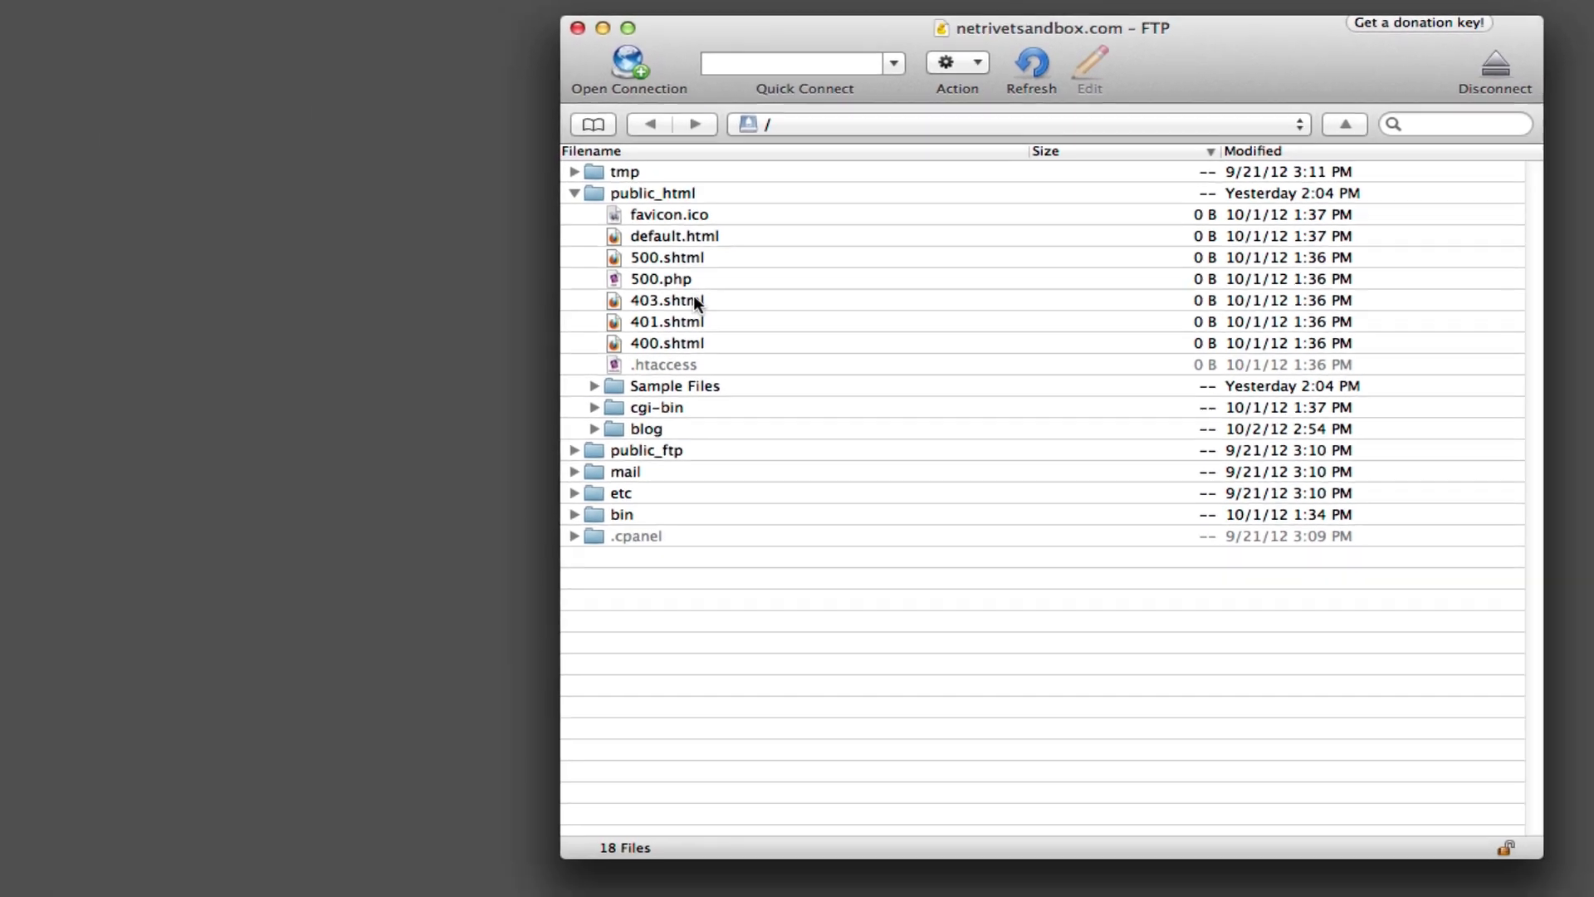
Download 403.shtml, 401.shtml and 400.shtml from public_html to the desktop.
{"action": "left_click", "coordinate": [313, 420]}
{"action": "left_click", "coordinate": [312, 478], "text": "shift"}
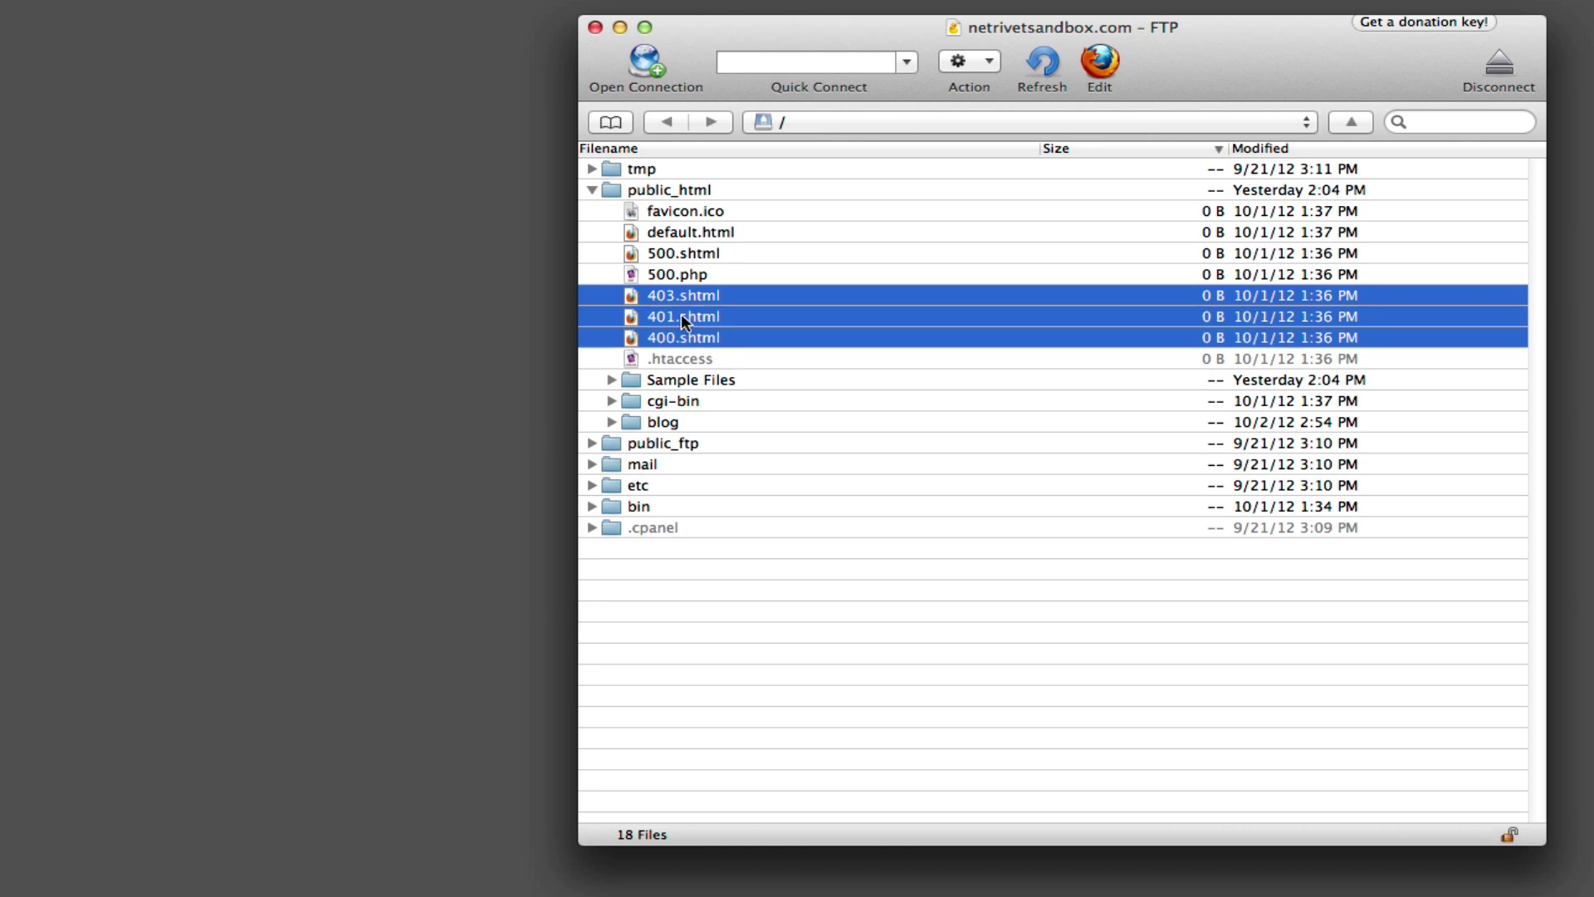
{"action": "left_click_drag", "start_coordinate": [680, 314], "coordinate": [490, 322]}
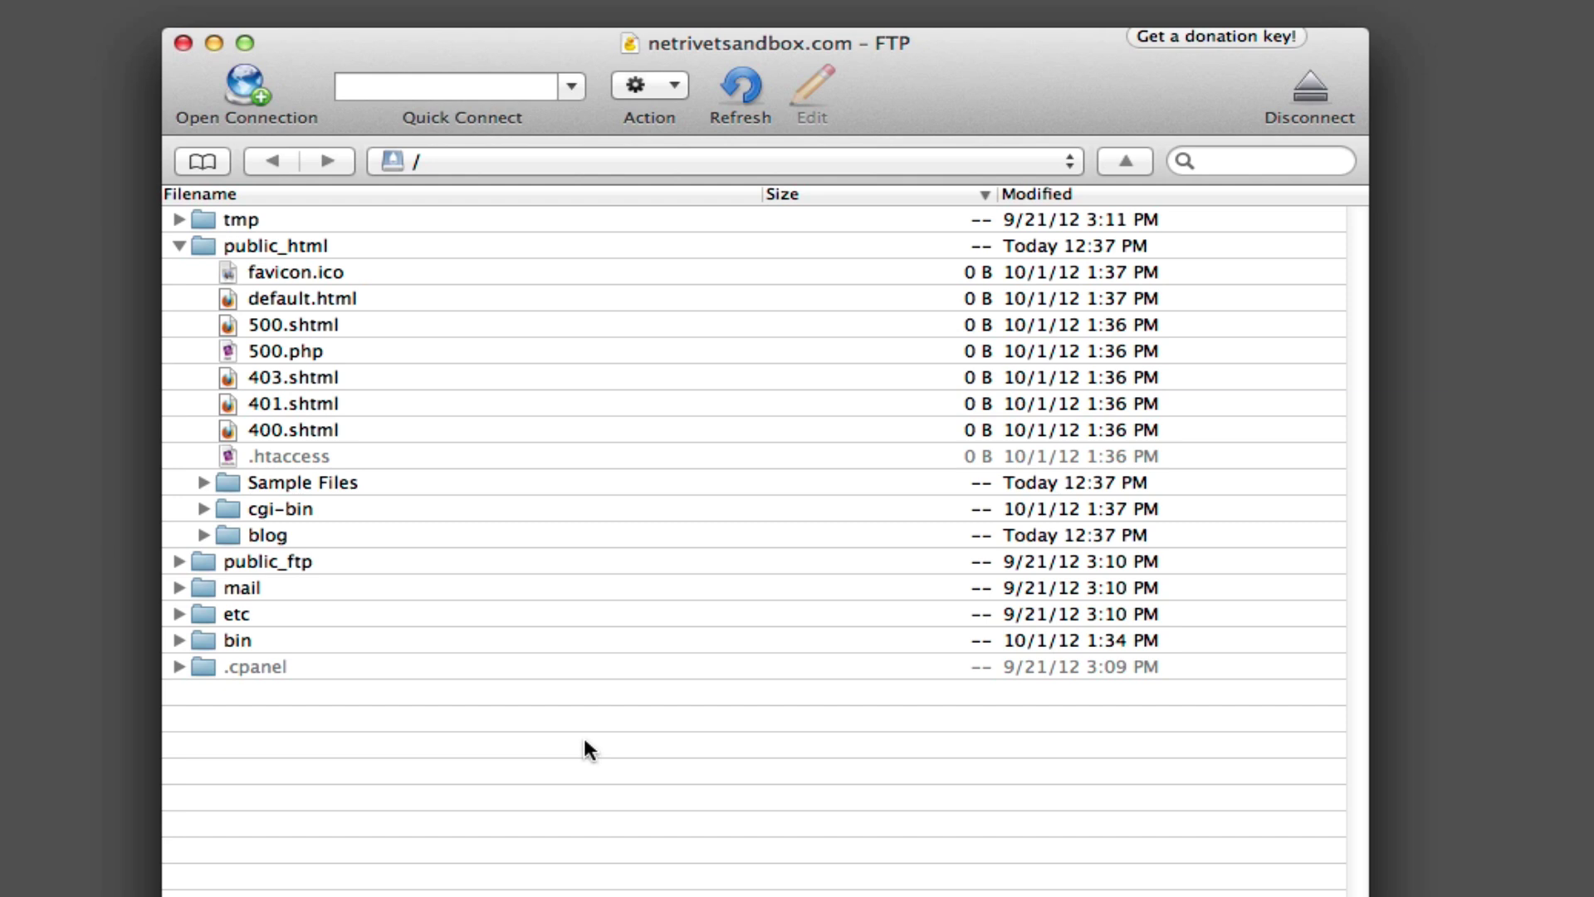
Move the Sample Files folder into the blog folder on the server.
{"action": "left_click", "coordinate": [507, 482]}
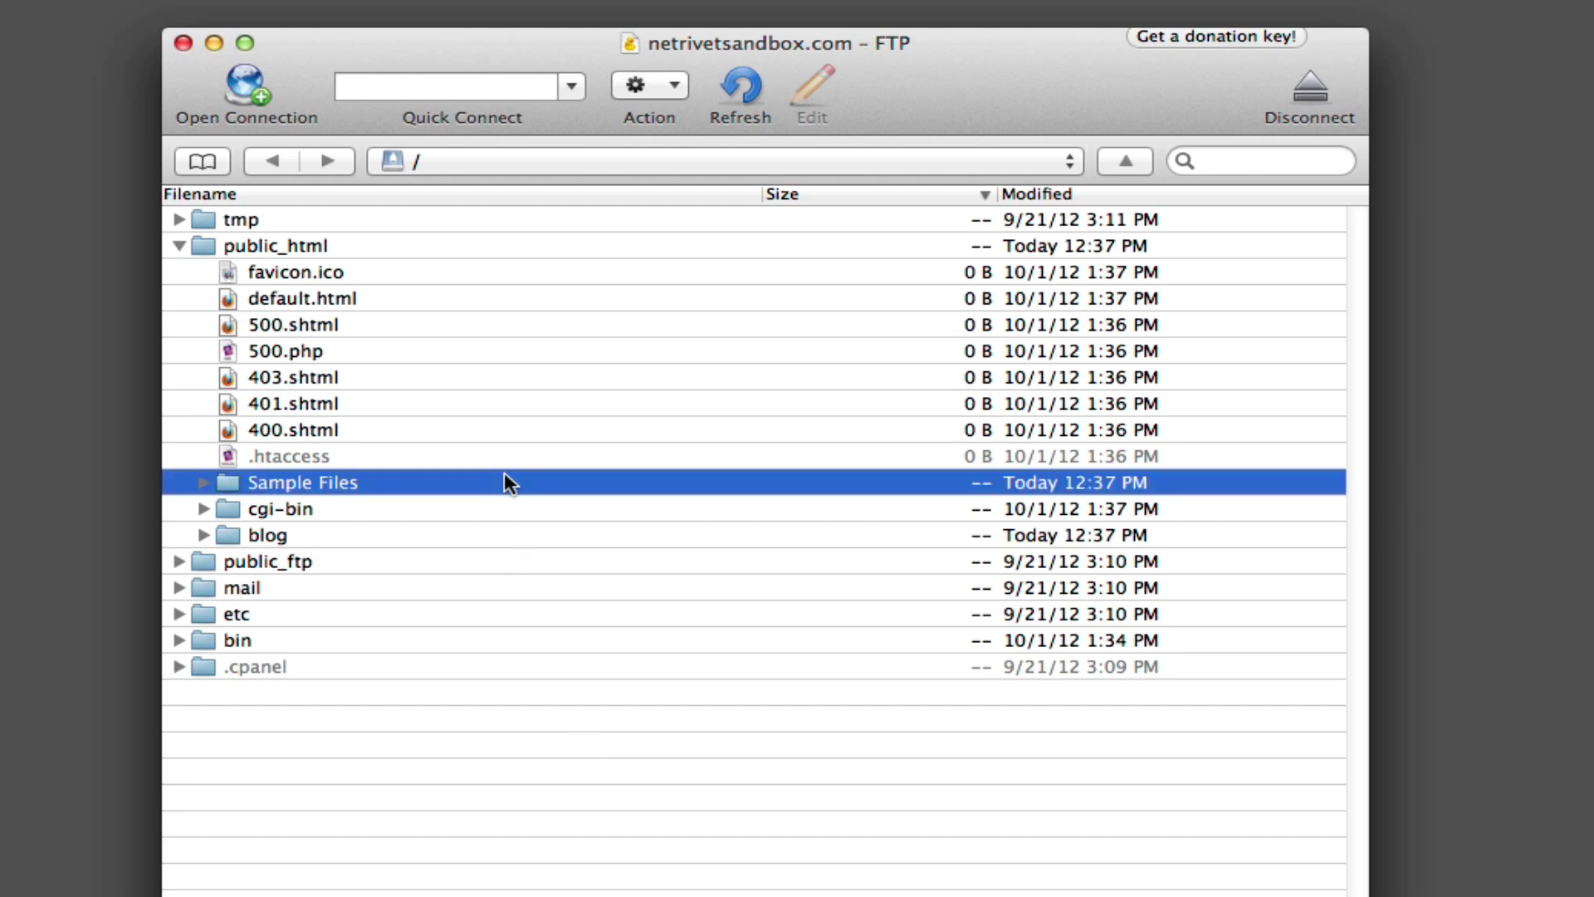
{"action": "left_click", "coordinate": [203, 483]}
{"action": "left_click", "coordinate": [204, 482]}
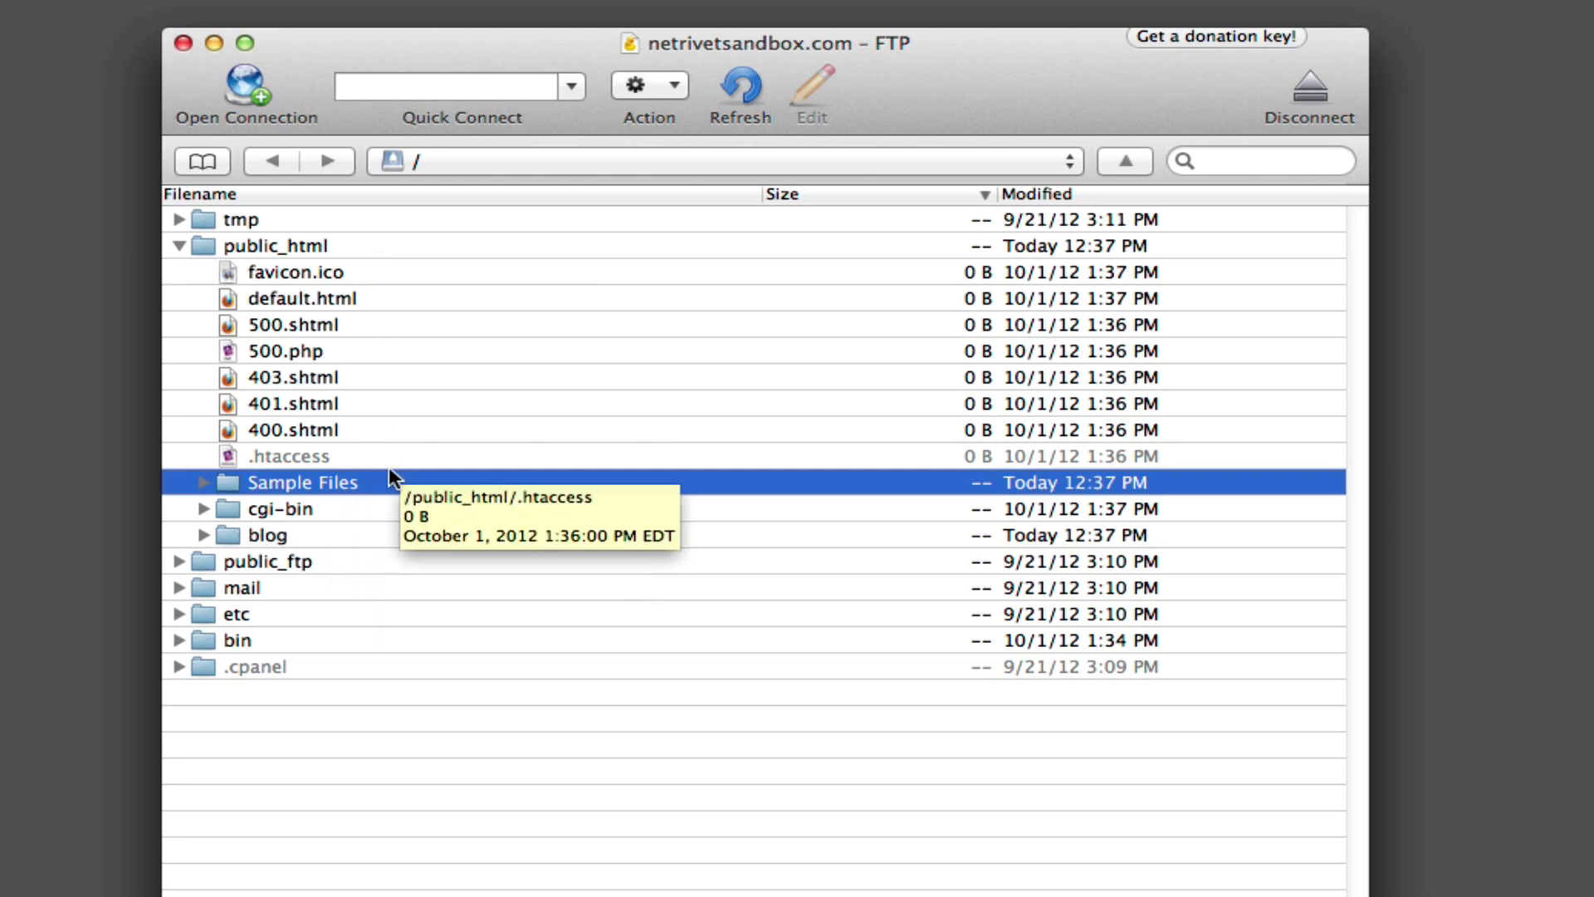
{"action": "left_click_drag", "start_coordinate": [375, 479], "coordinate": [271, 536]}
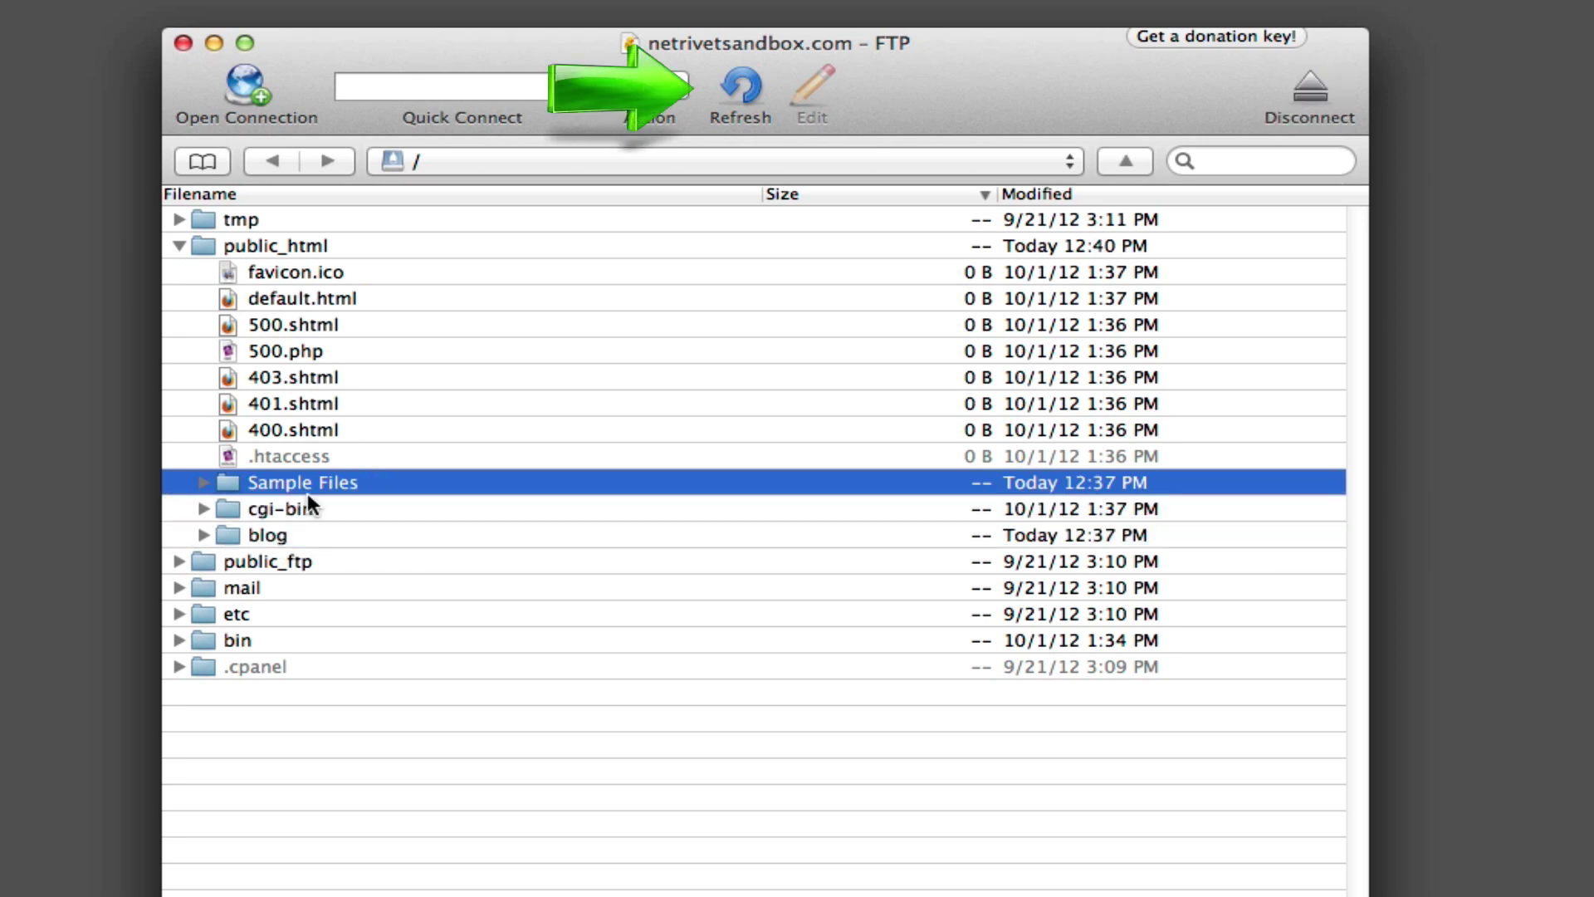
Refresh the listing and delete image3.jpg from blog/Sample Files on the server.
{"action": "left_click", "coordinate": [715, 112]}
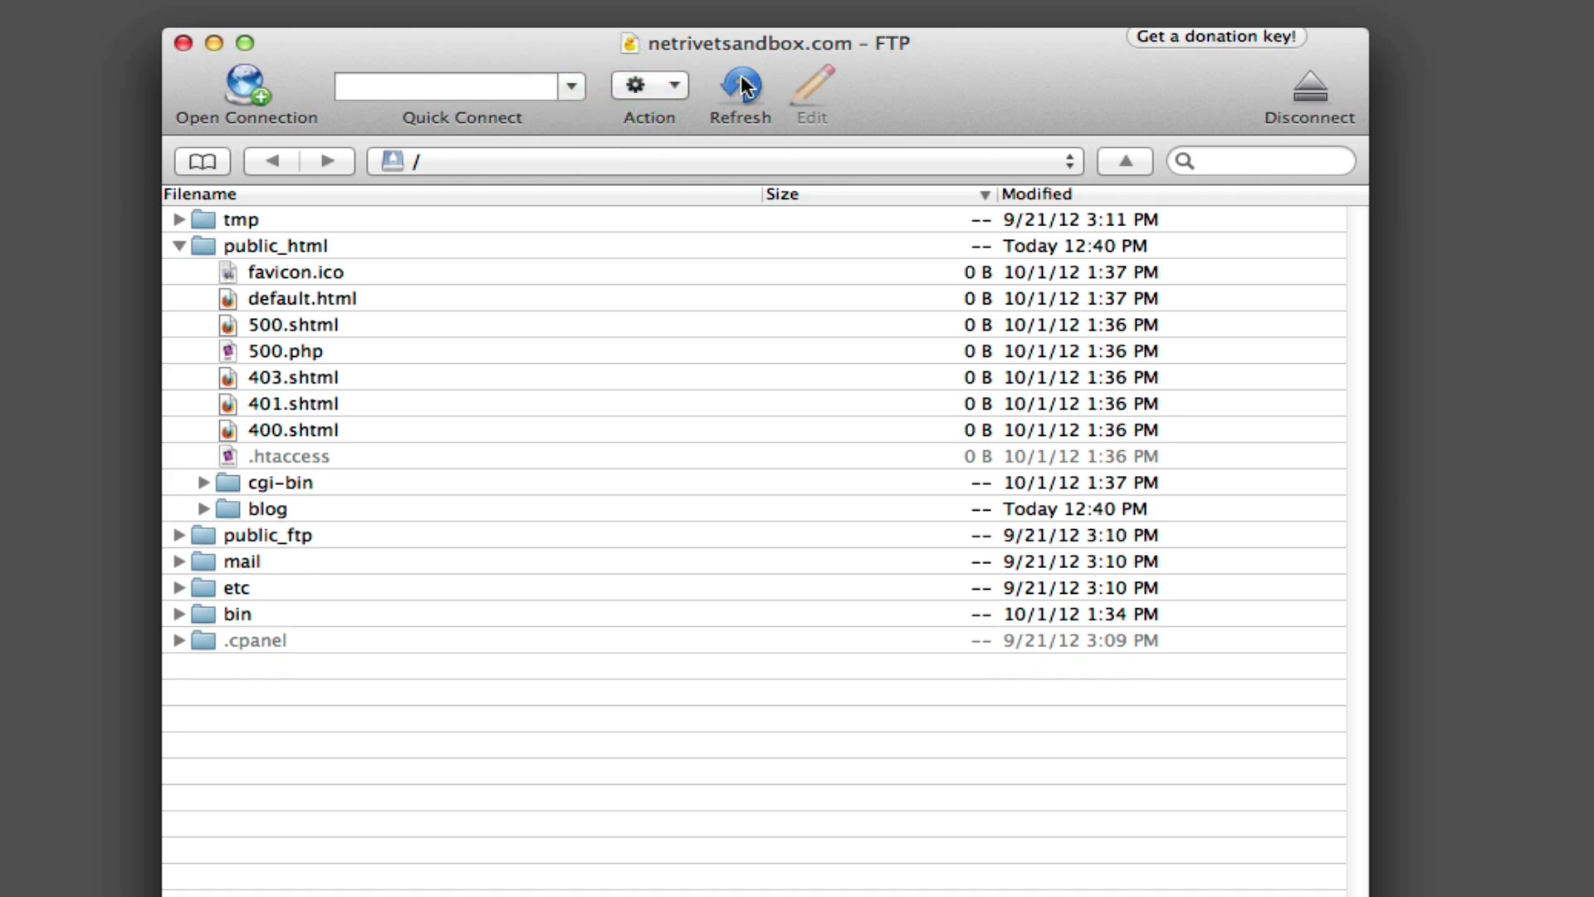
{"action": "left_click", "coordinate": [203, 508]}
{"action": "scroll", "coordinate": [377, 632], "scroll_direction": "down", "scroll_amount": 5}
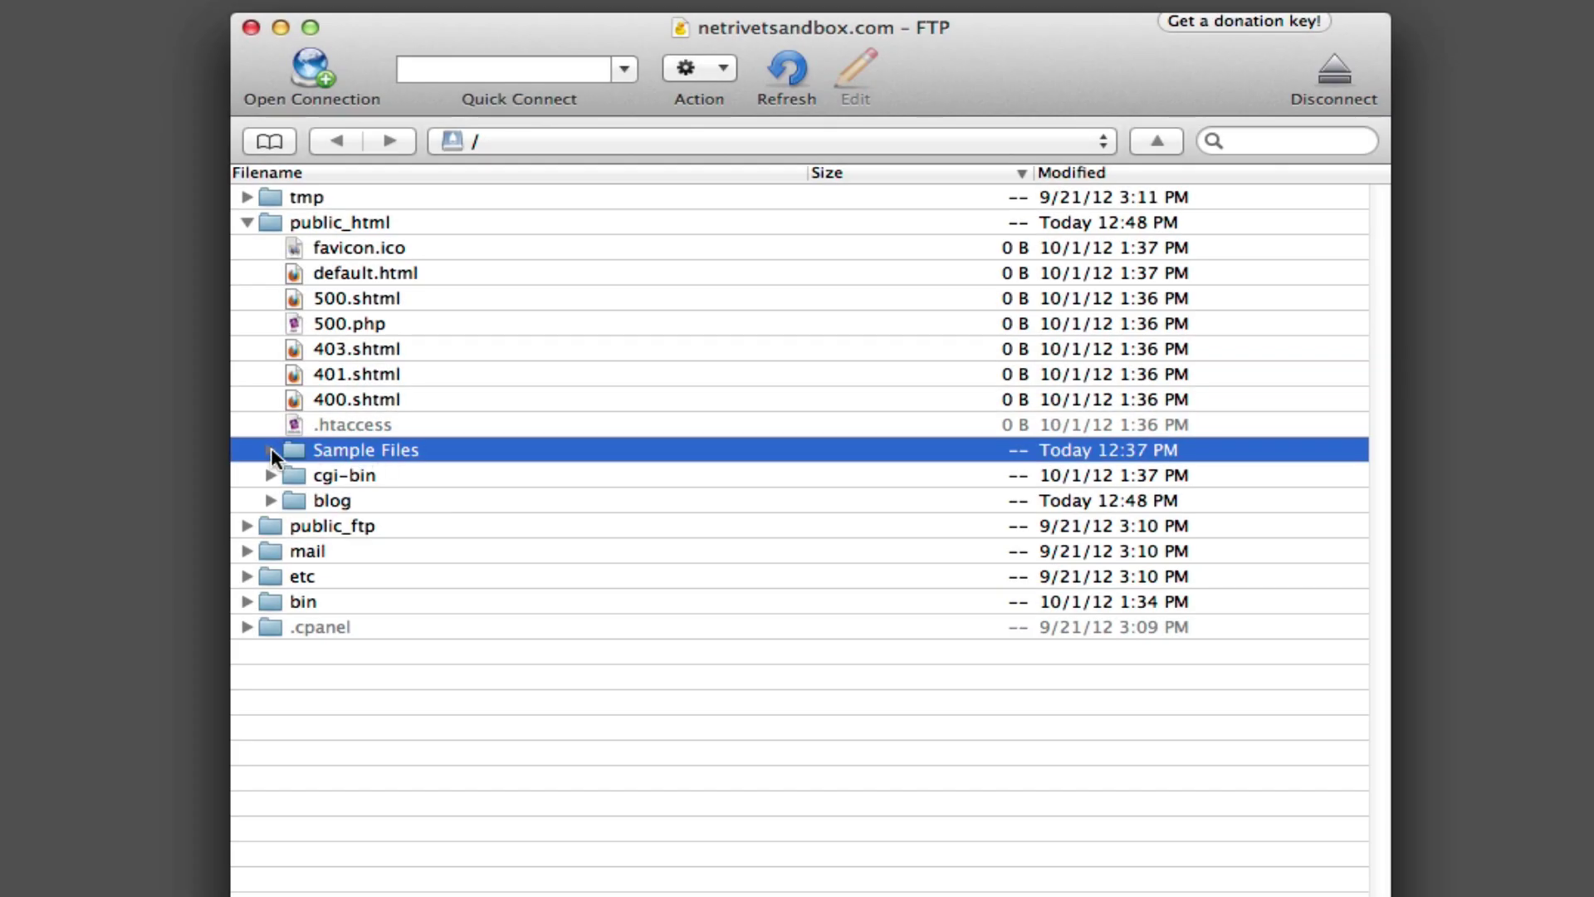
{"action": "left_click", "coordinate": [270, 450]}
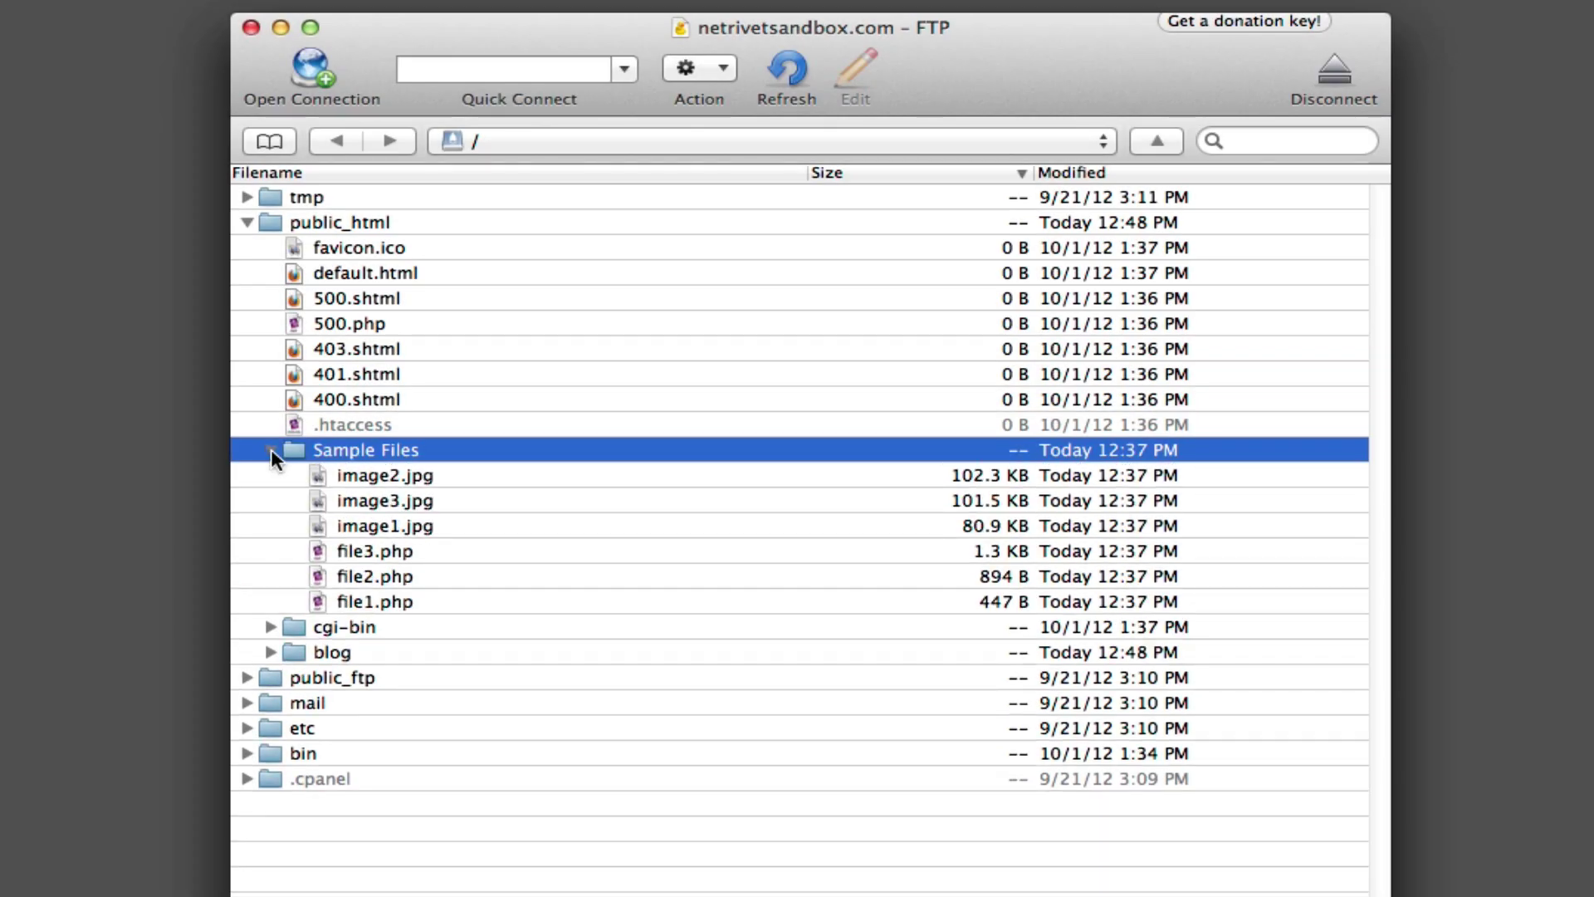
{"action": "left_click", "coordinate": [327, 501]}
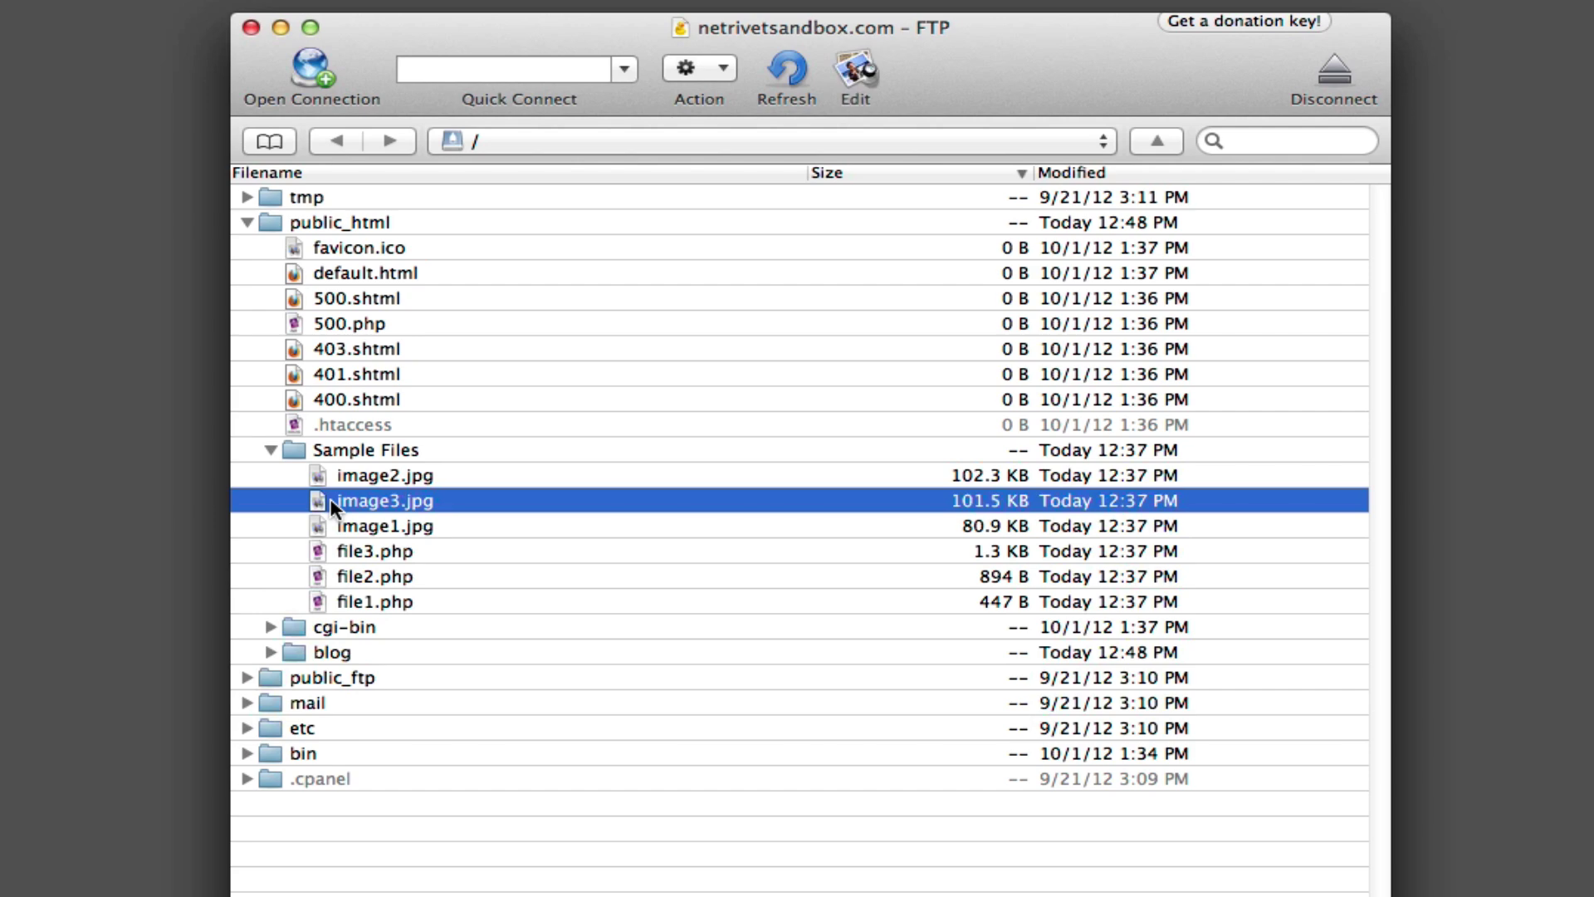
{"action": "right_click", "coordinate": [481, 508]}
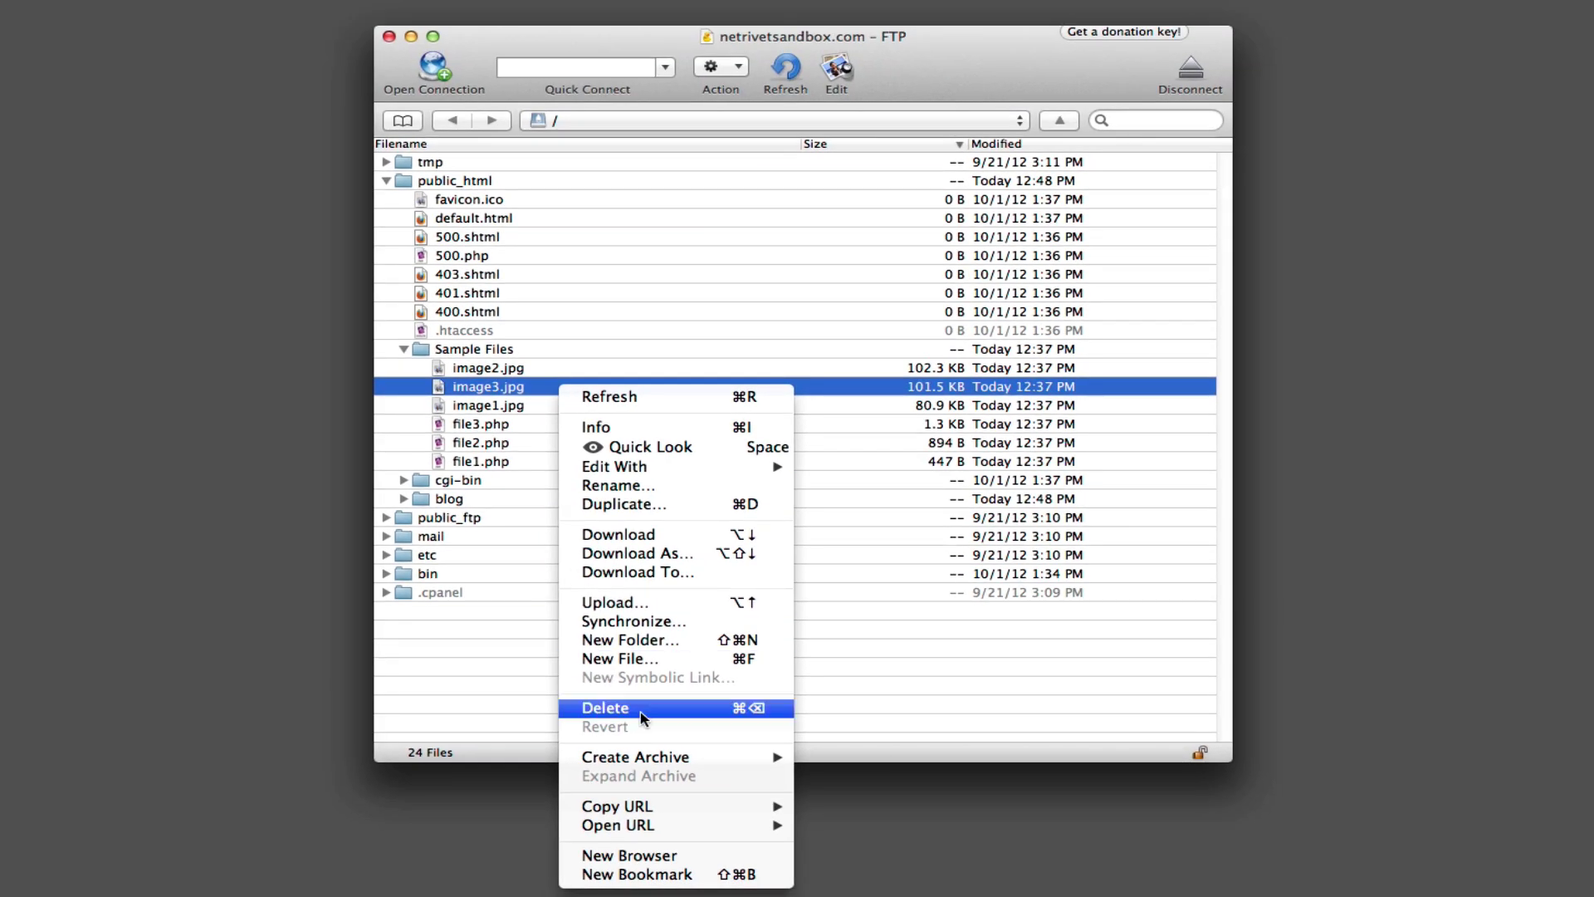
{"action": "left_click", "coordinate": [521, 616]}
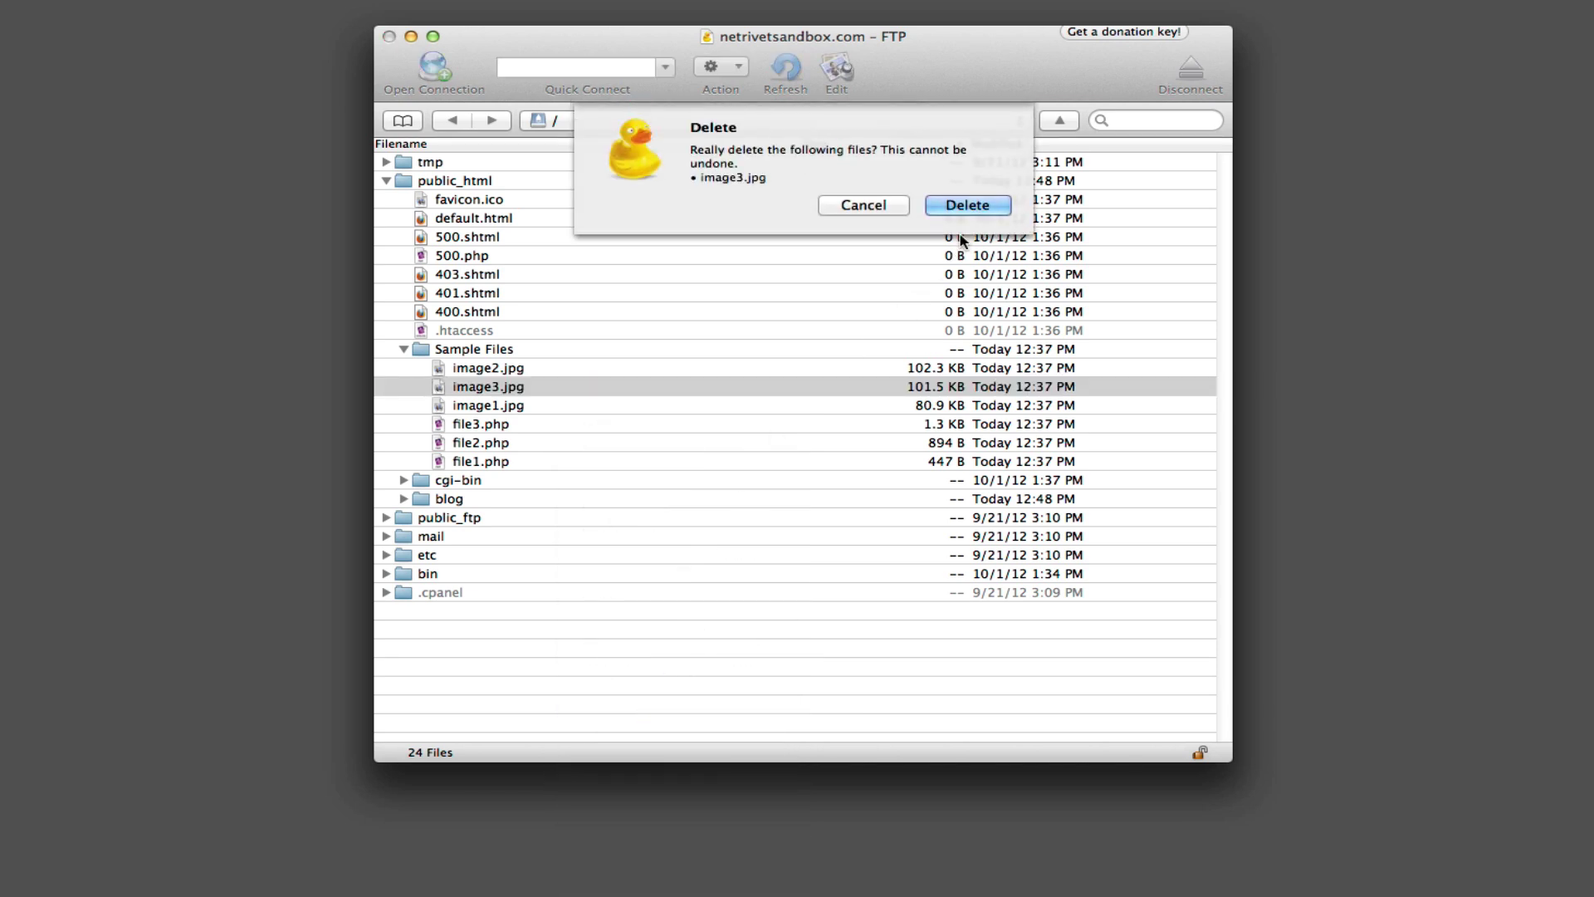
{"action": "left_click", "coordinate": [980, 215]}
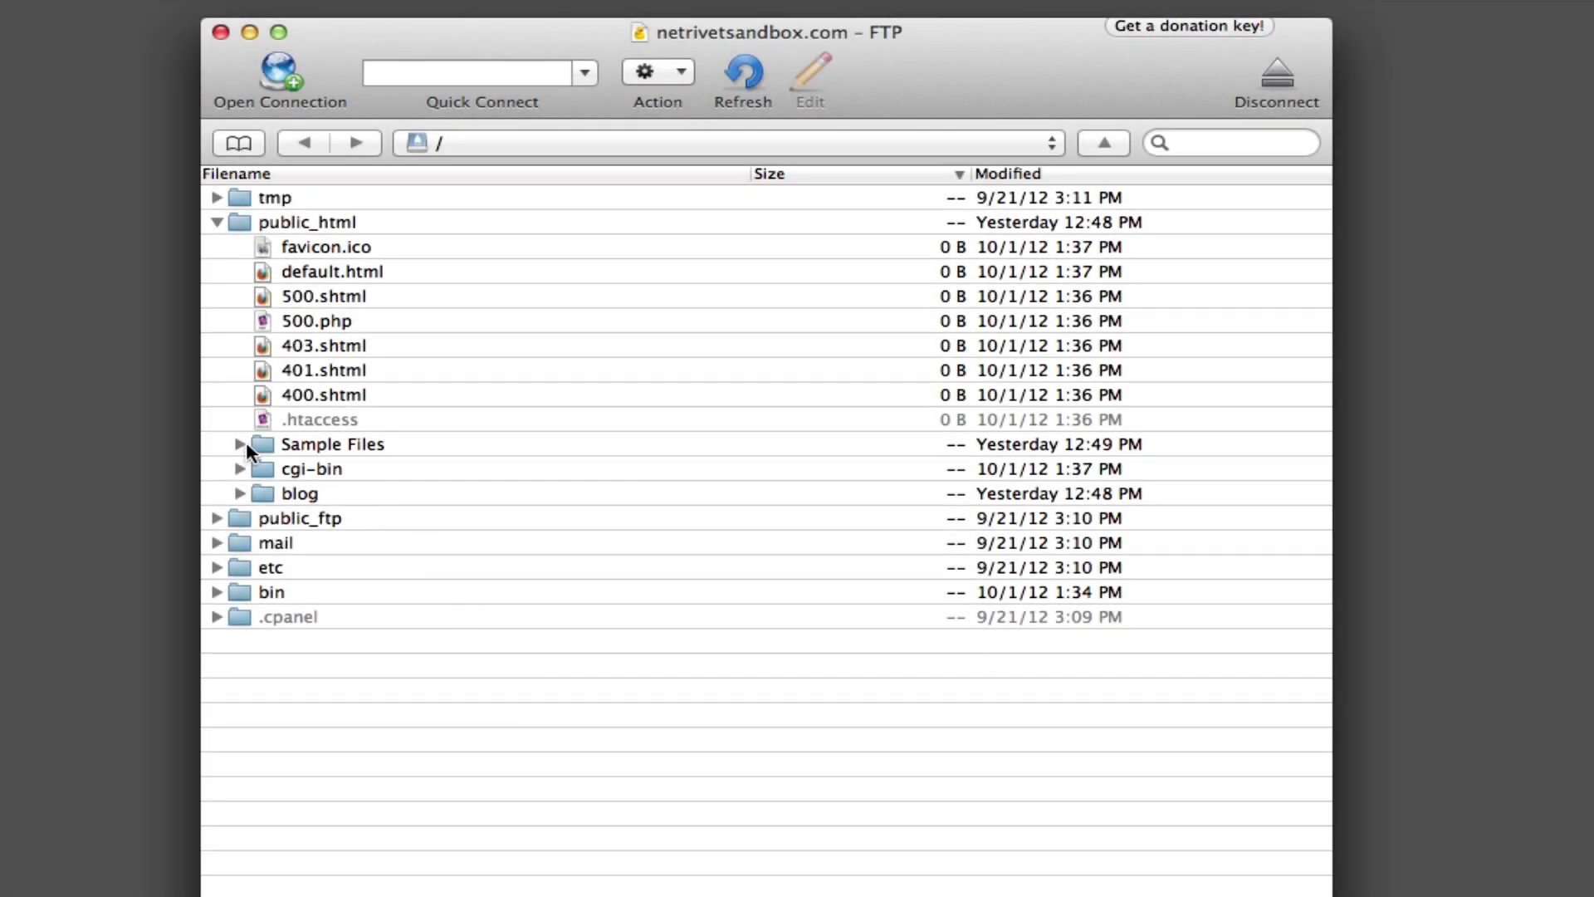
Expand Sample Files to show image2.jpg, image1.jpg and file1–3.php, then select file3.php.
{"action": "left_click", "coordinate": [241, 443]}
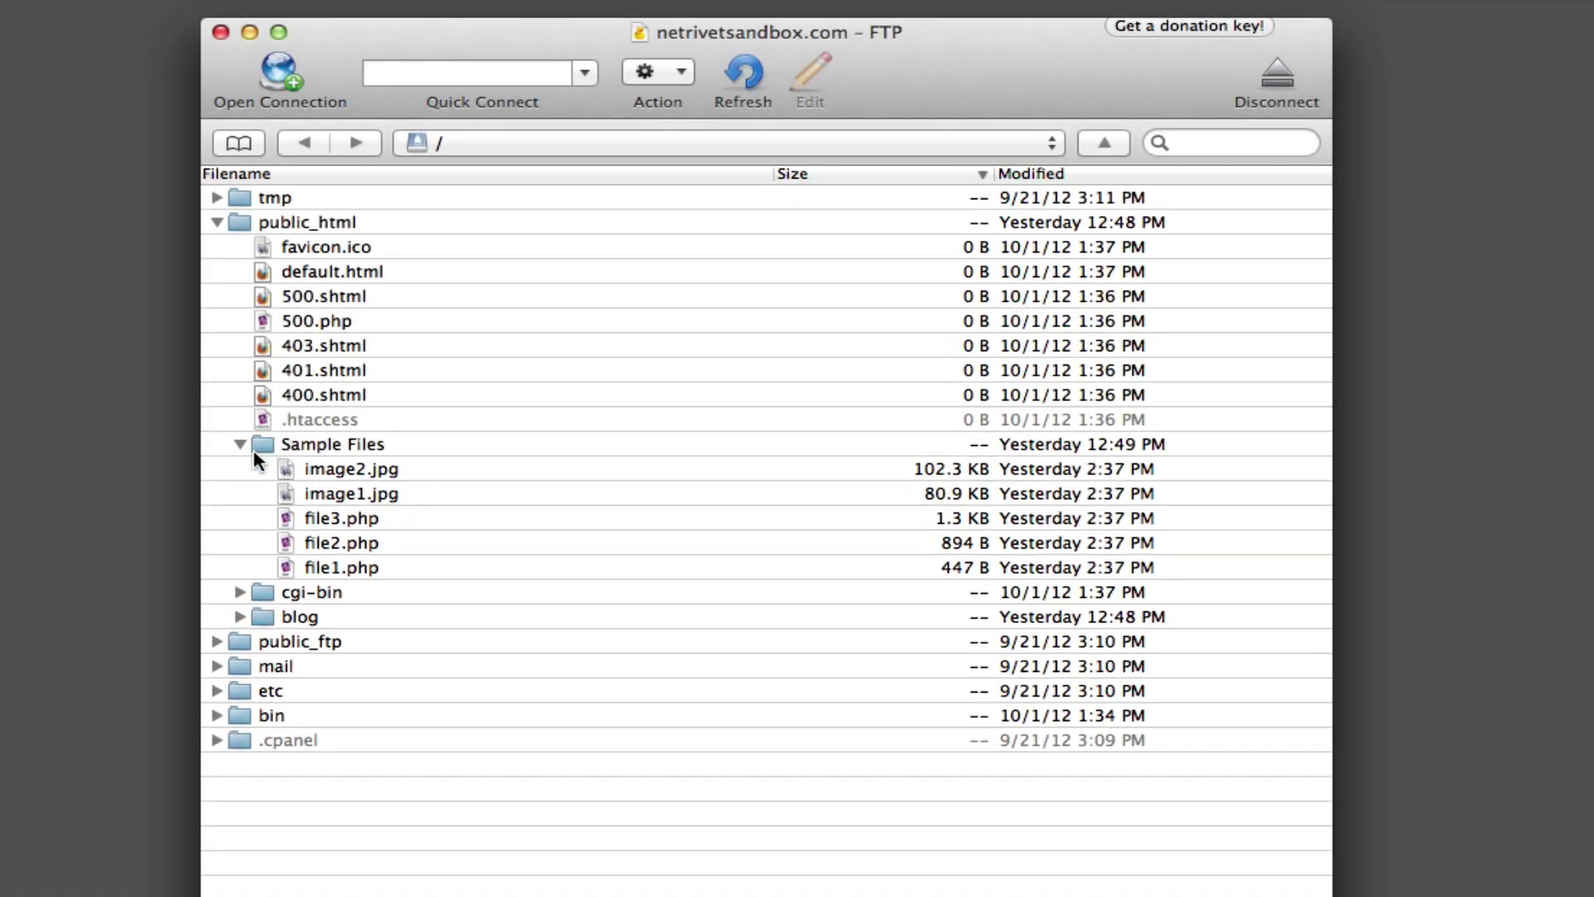
{"action": "left_click", "coordinate": [336, 516]}
Show file3.php's Info permissions and try toggling group/others write and owner execute.
{"action": "right_click", "coordinate": [526, 523]}
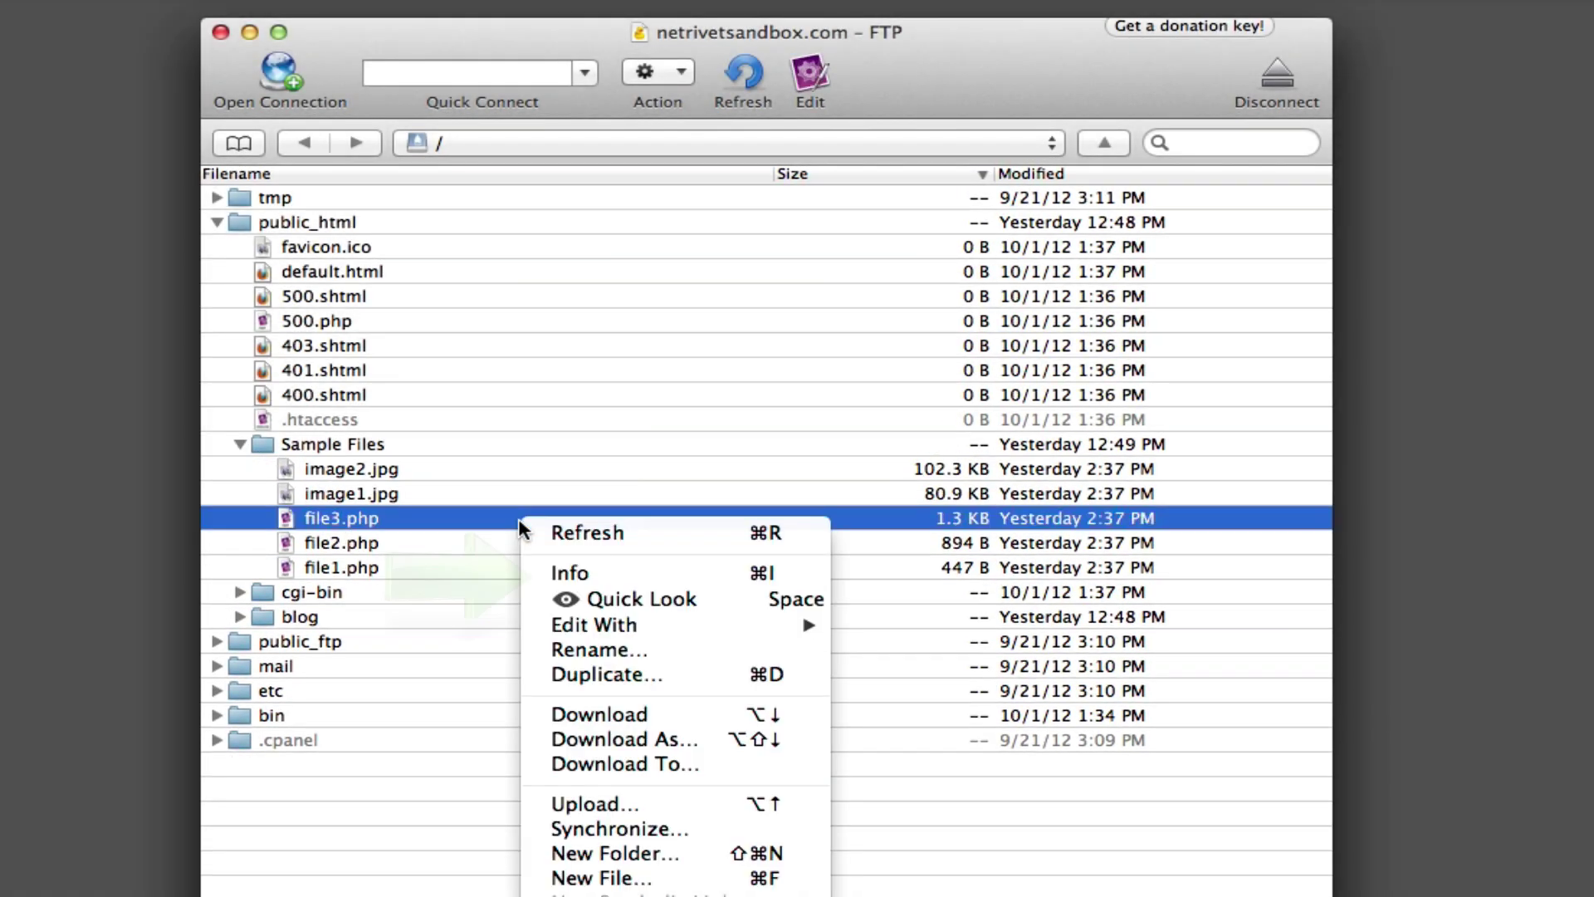
{"action": "left_click", "coordinate": [565, 572]}
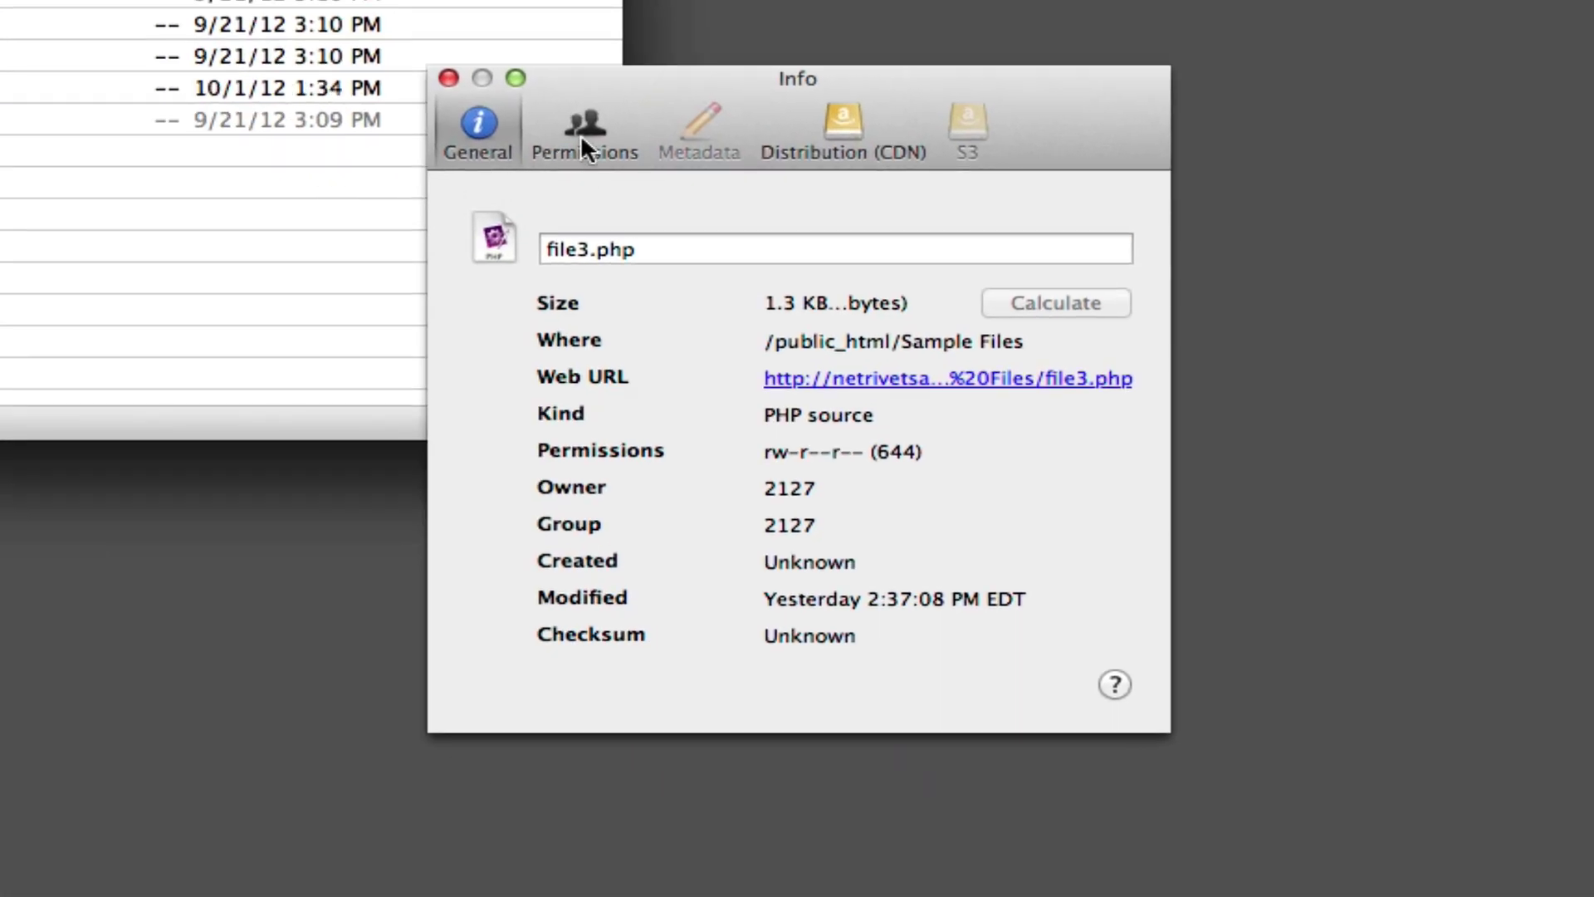
{"action": "left_click", "coordinate": [586, 132]}
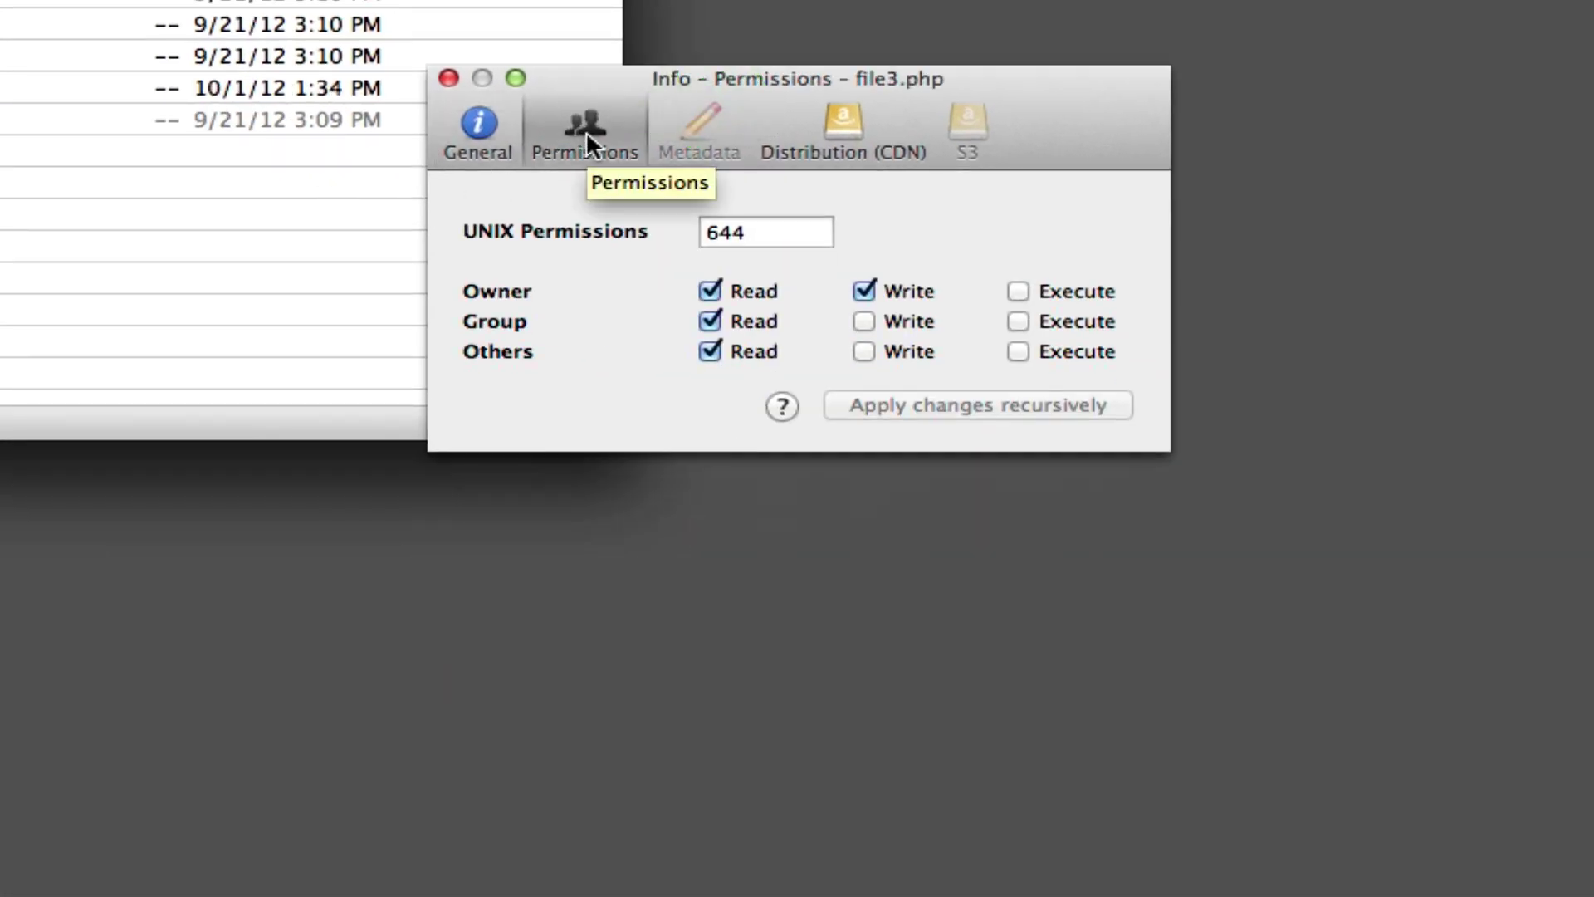
{"action": "left_click", "coordinate": [777, 229]}
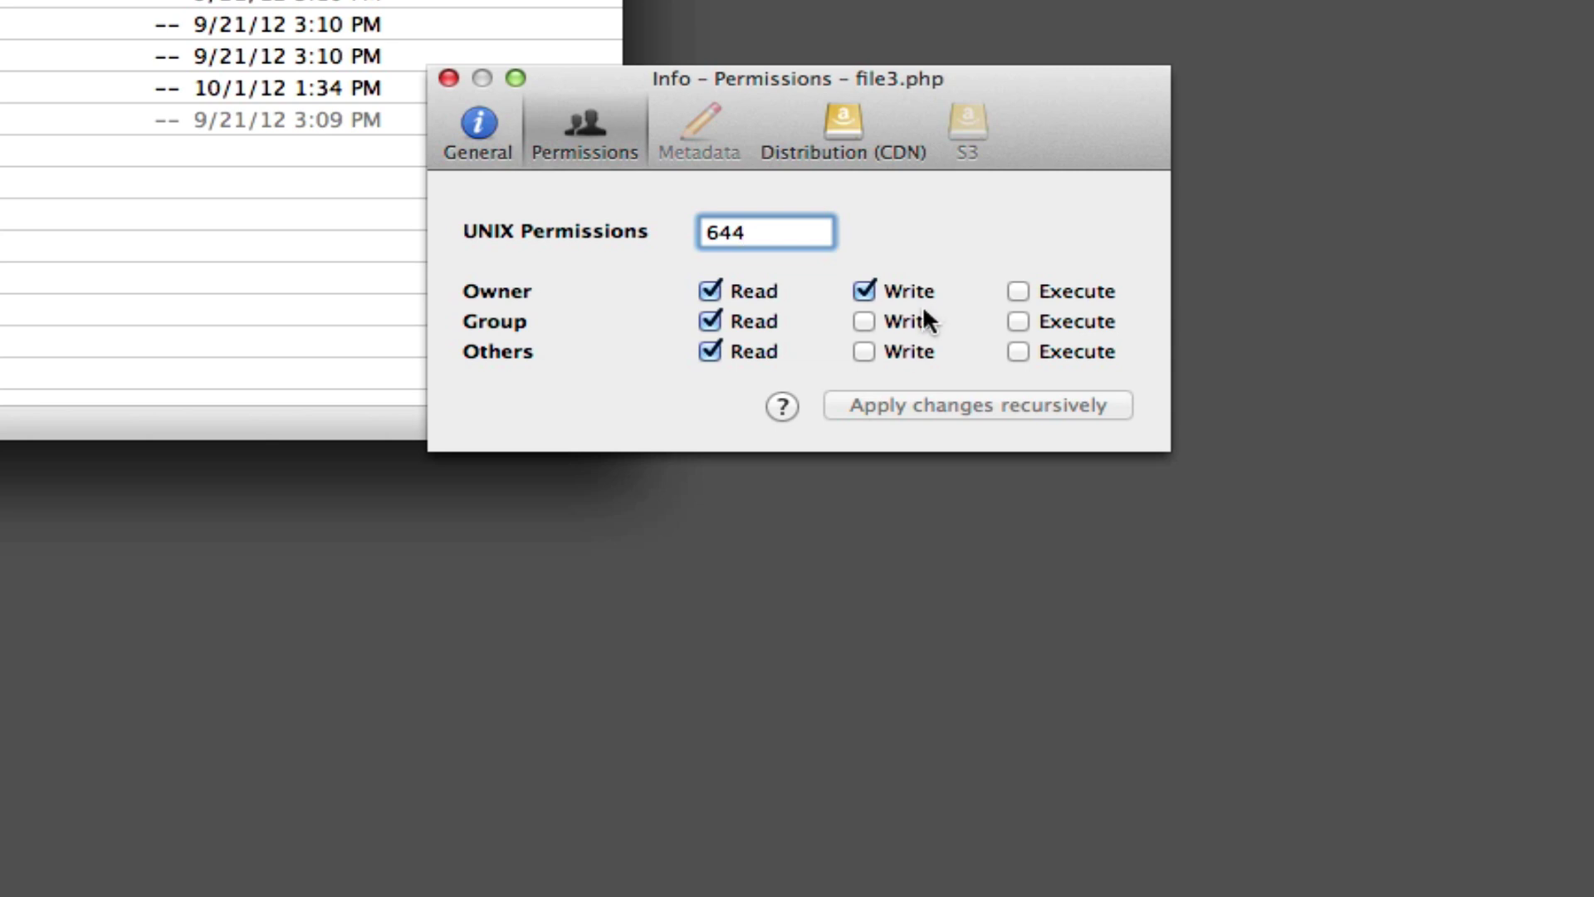
{"action": "left_click", "coordinate": [860, 318]}
{"action": "left_click", "coordinate": [866, 352]}
{"action": "left_click", "coordinate": [1014, 294]}
{"action": "left_click", "coordinate": [1008, 295]}
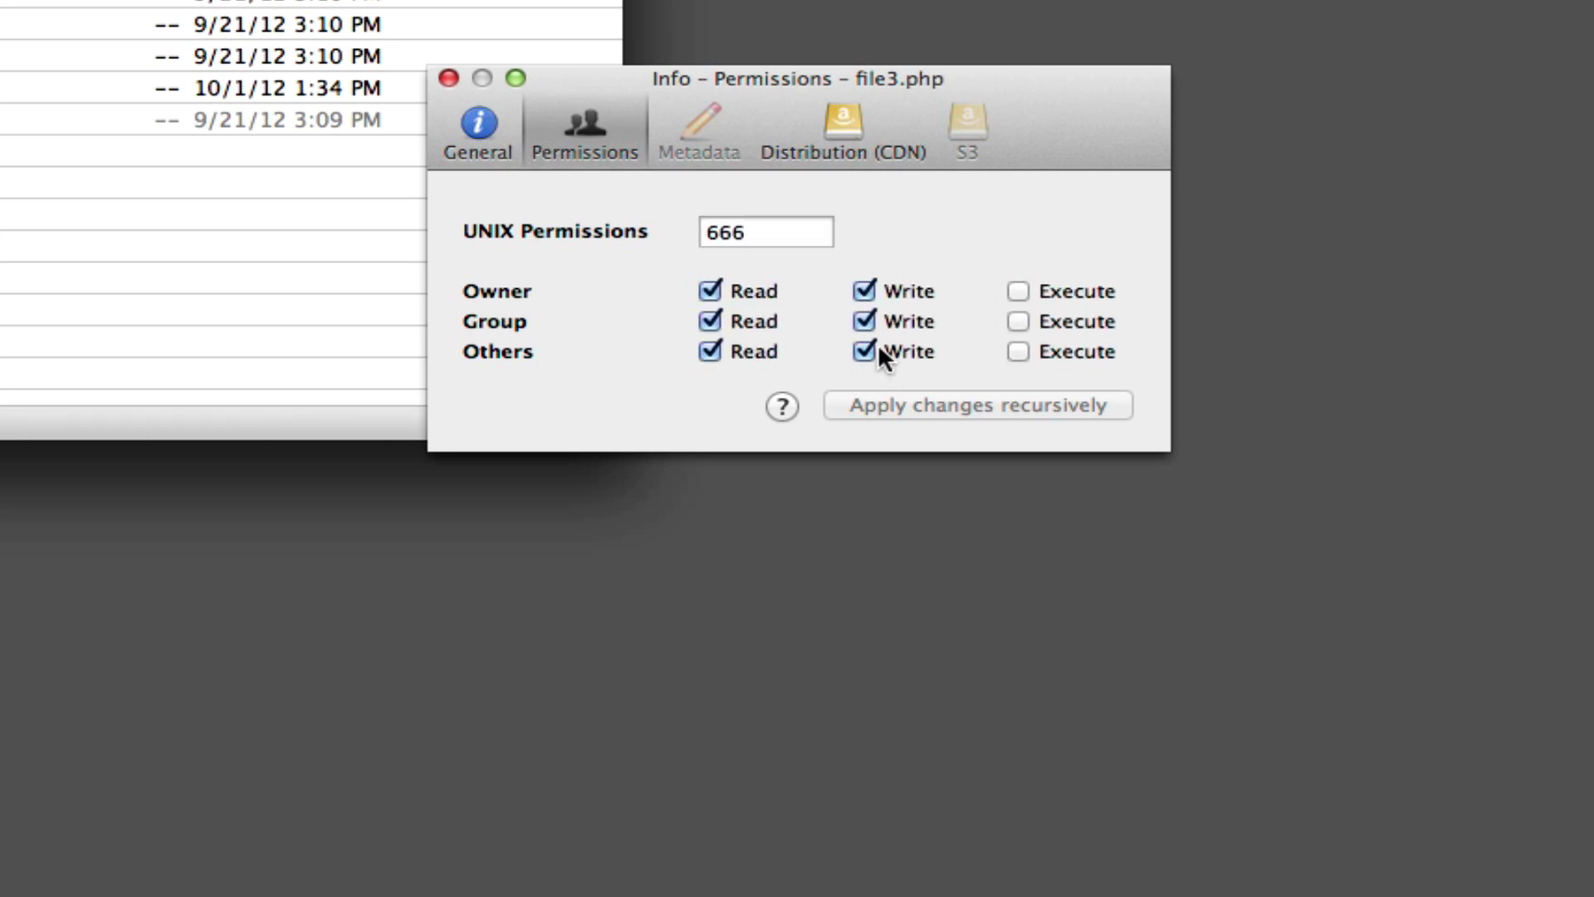
{"action": "left_click", "coordinate": [878, 347]}
{"action": "left_click", "coordinate": [868, 321]}
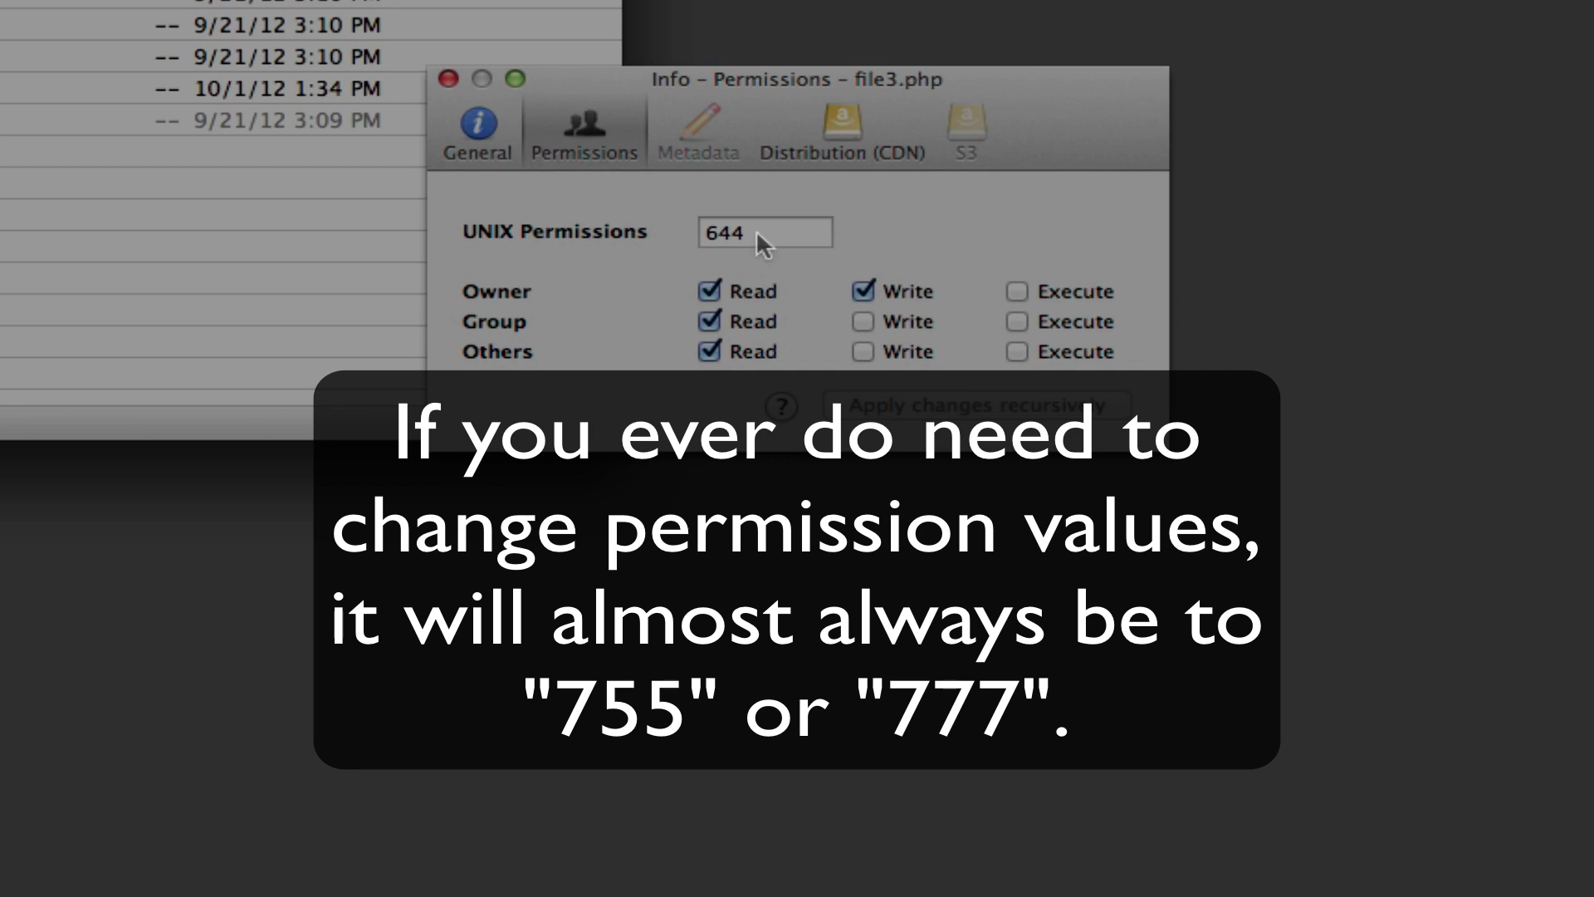
Tick execute for everyone and write for group and others, reaching 777.
{"action": "left_click", "coordinate": [1022, 284]}
{"action": "left_click", "coordinate": [1016, 320]}
{"action": "left_click", "coordinate": [1016, 345]}
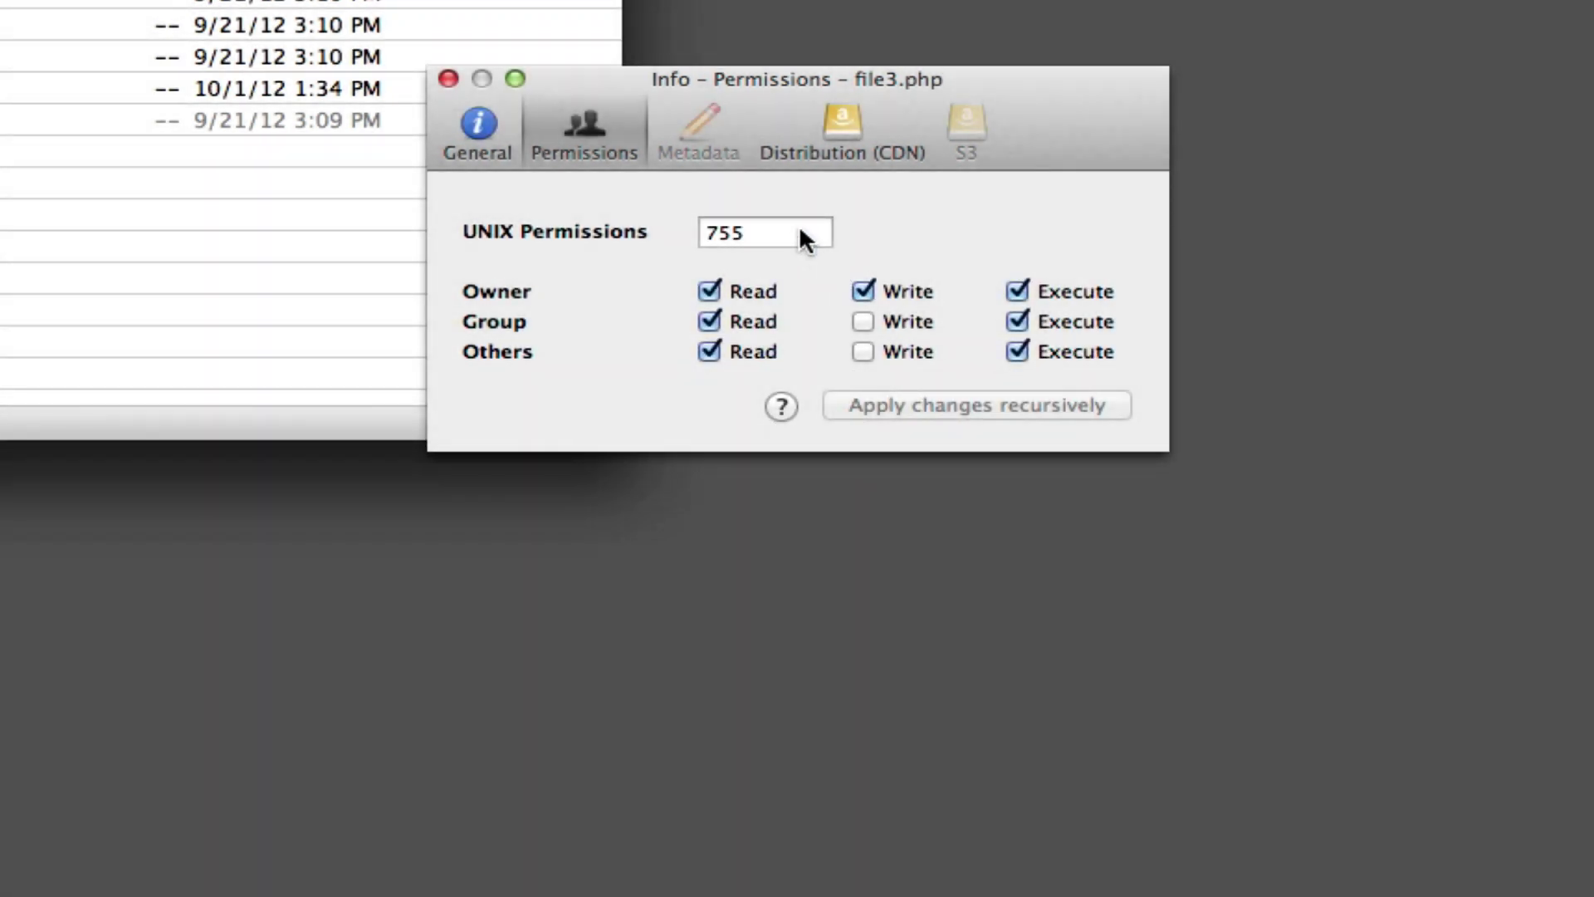
{"action": "left_click", "coordinate": [863, 322]}
{"action": "left_click", "coordinate": [863, 352]}
Replace the numeric permissions value with 755 and apply it.
{"action": "left_click", "coordinate": [725, 233]}
{"action": "left_click_drag", "start_coordinate": [754, 232], "coordinate": [676, 207]}
{"action": "type", "text": "755"}
{"action": "key", "text": "Return"}
Select file1.php, file2.php and file3.php together and add Group Write, giving all three 664.
{"action": "left_click", "coordinate": [448, 79]}
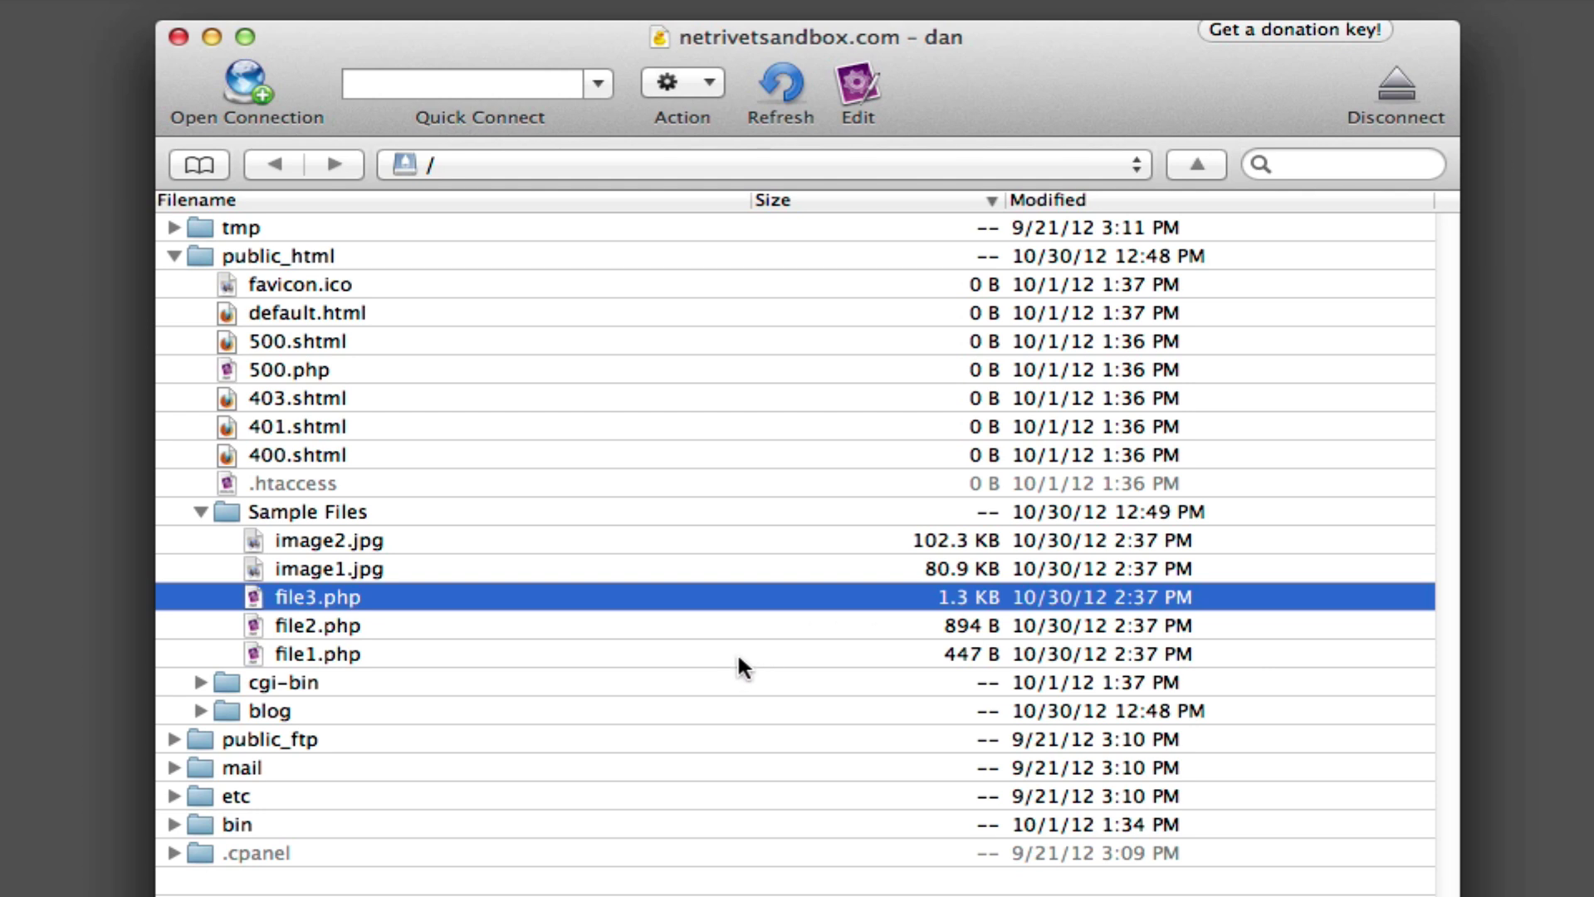
{"action": "left_click", "coordinate": [402, 646], "text": "shift"}
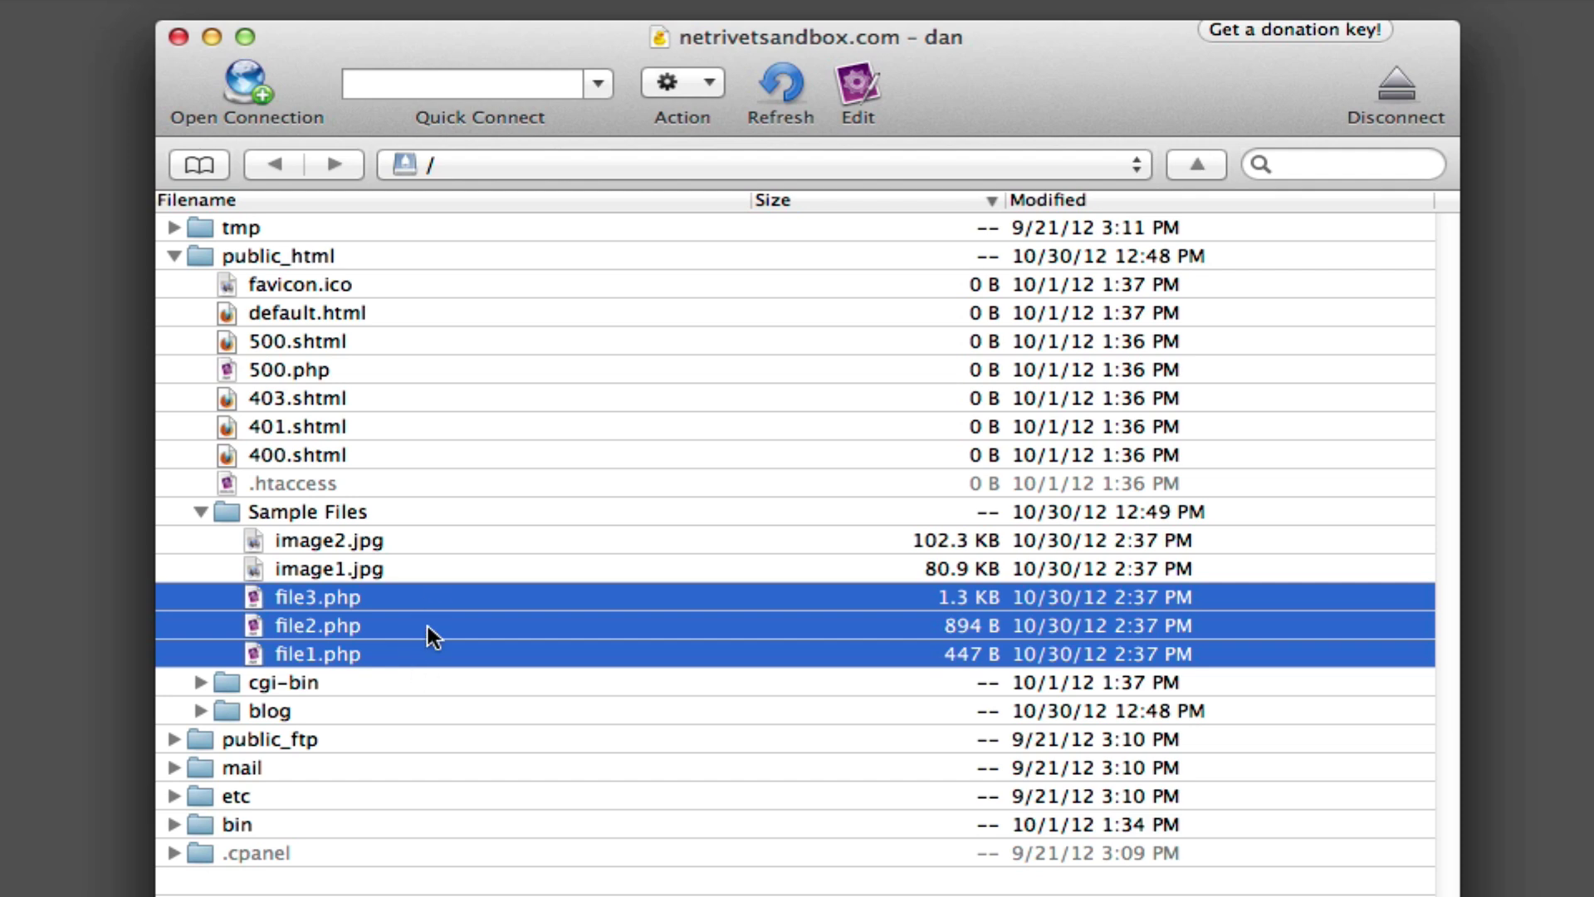
{"action": "right_click", "coordinate": [428, 636]}
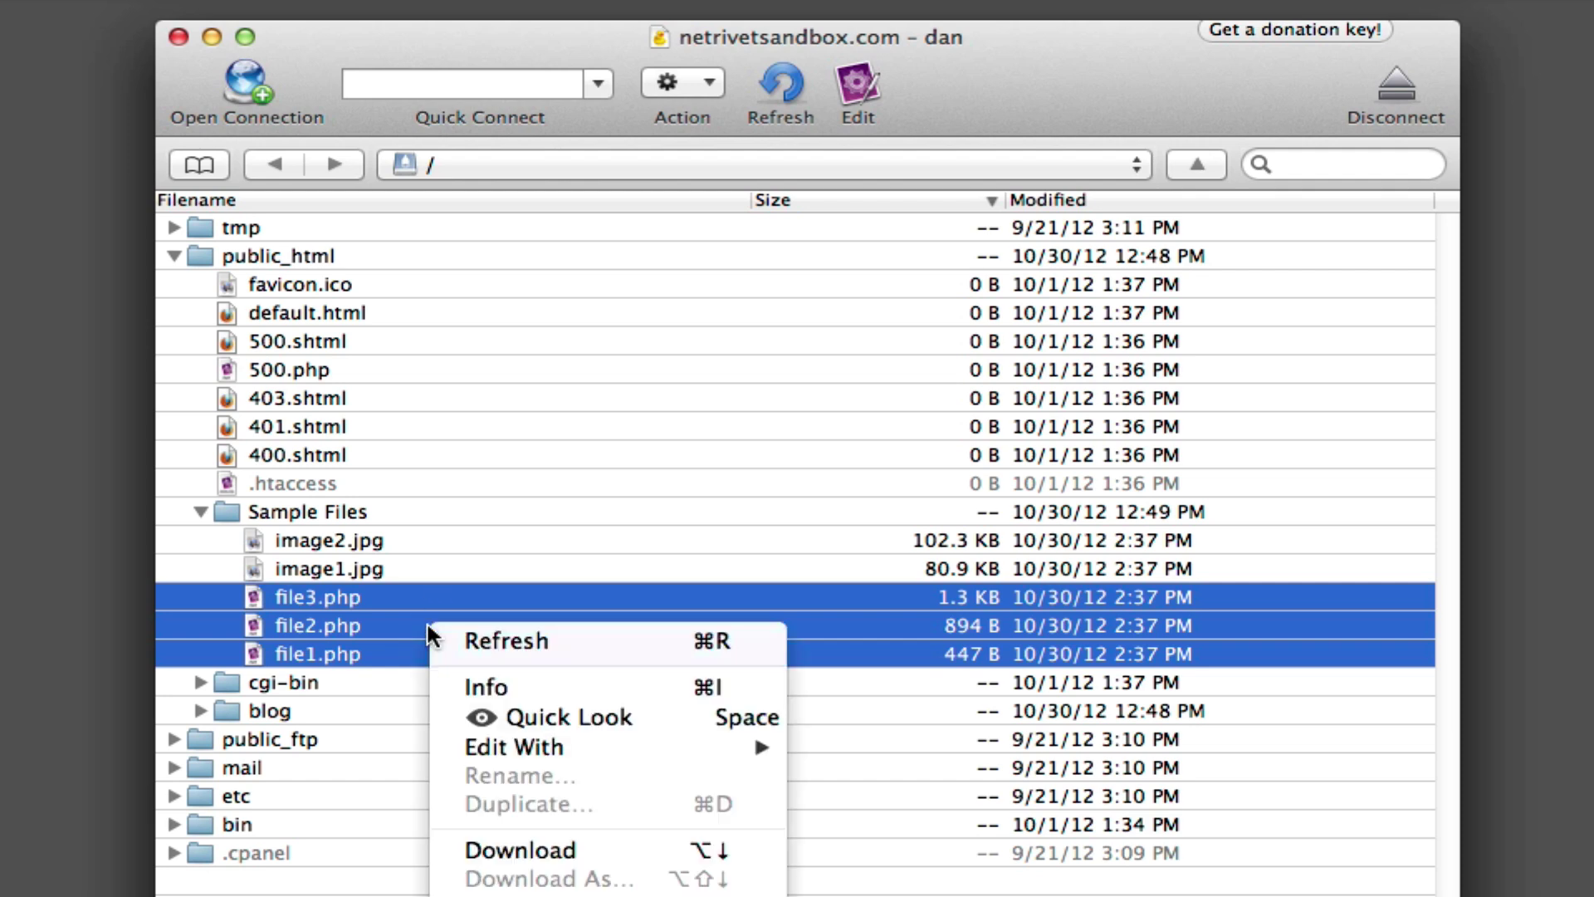
{"action": "left_click", "coordinate": [477, 686]}
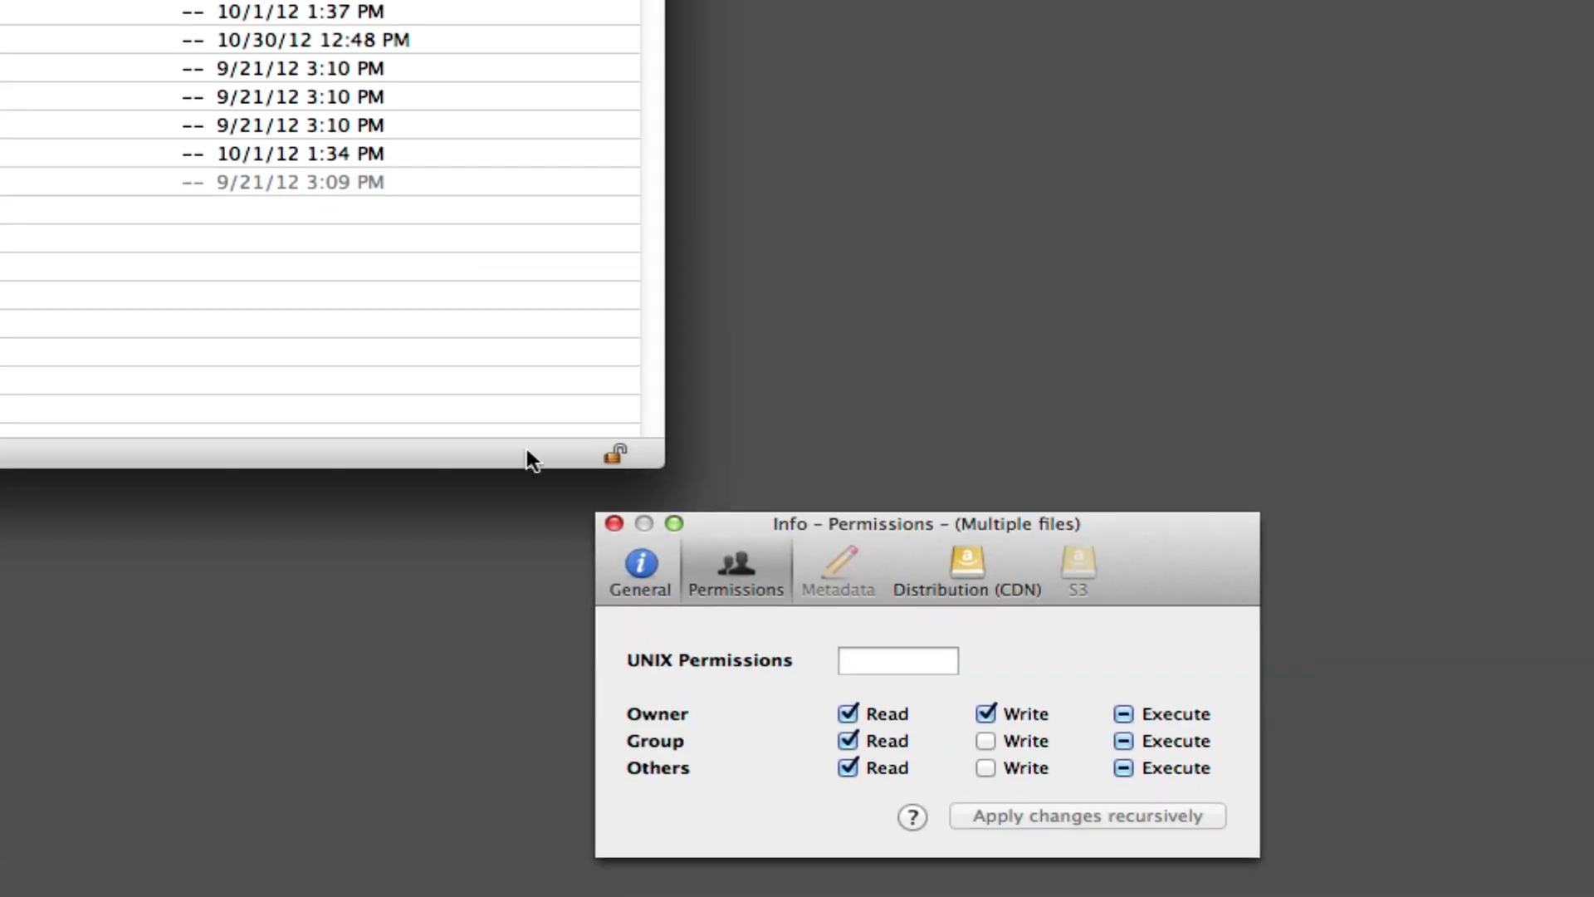
{"action": "left_click", "coordinate": [1033, 737]}
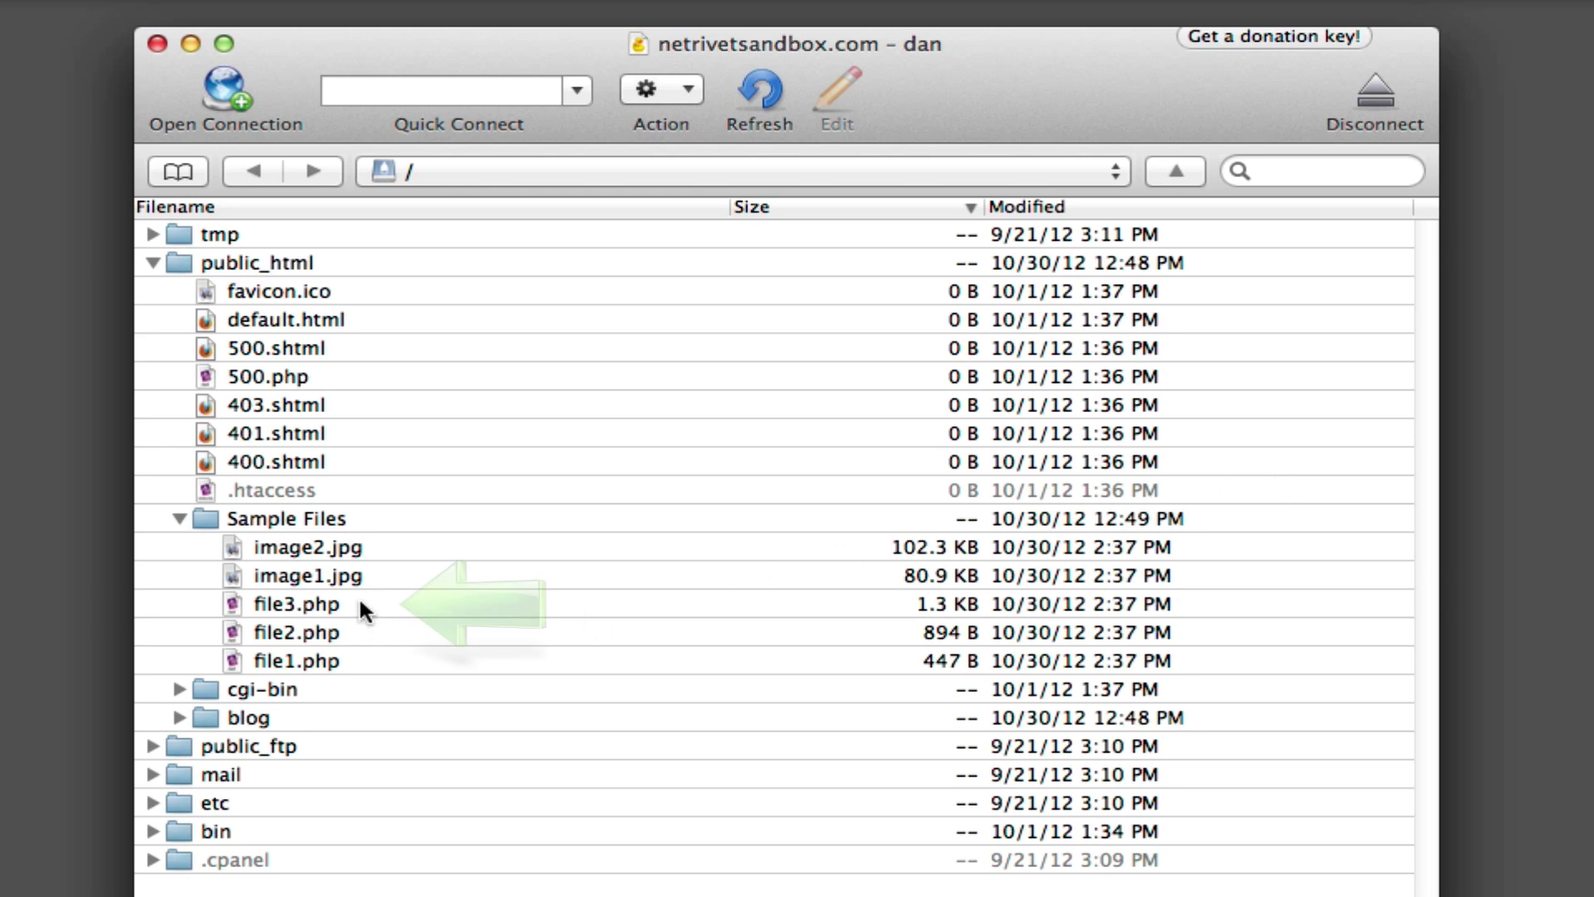
Drag file3.php from the server onto the desktop to download a copy.
{"action": "left_click", "coordinate": [360, 600]}
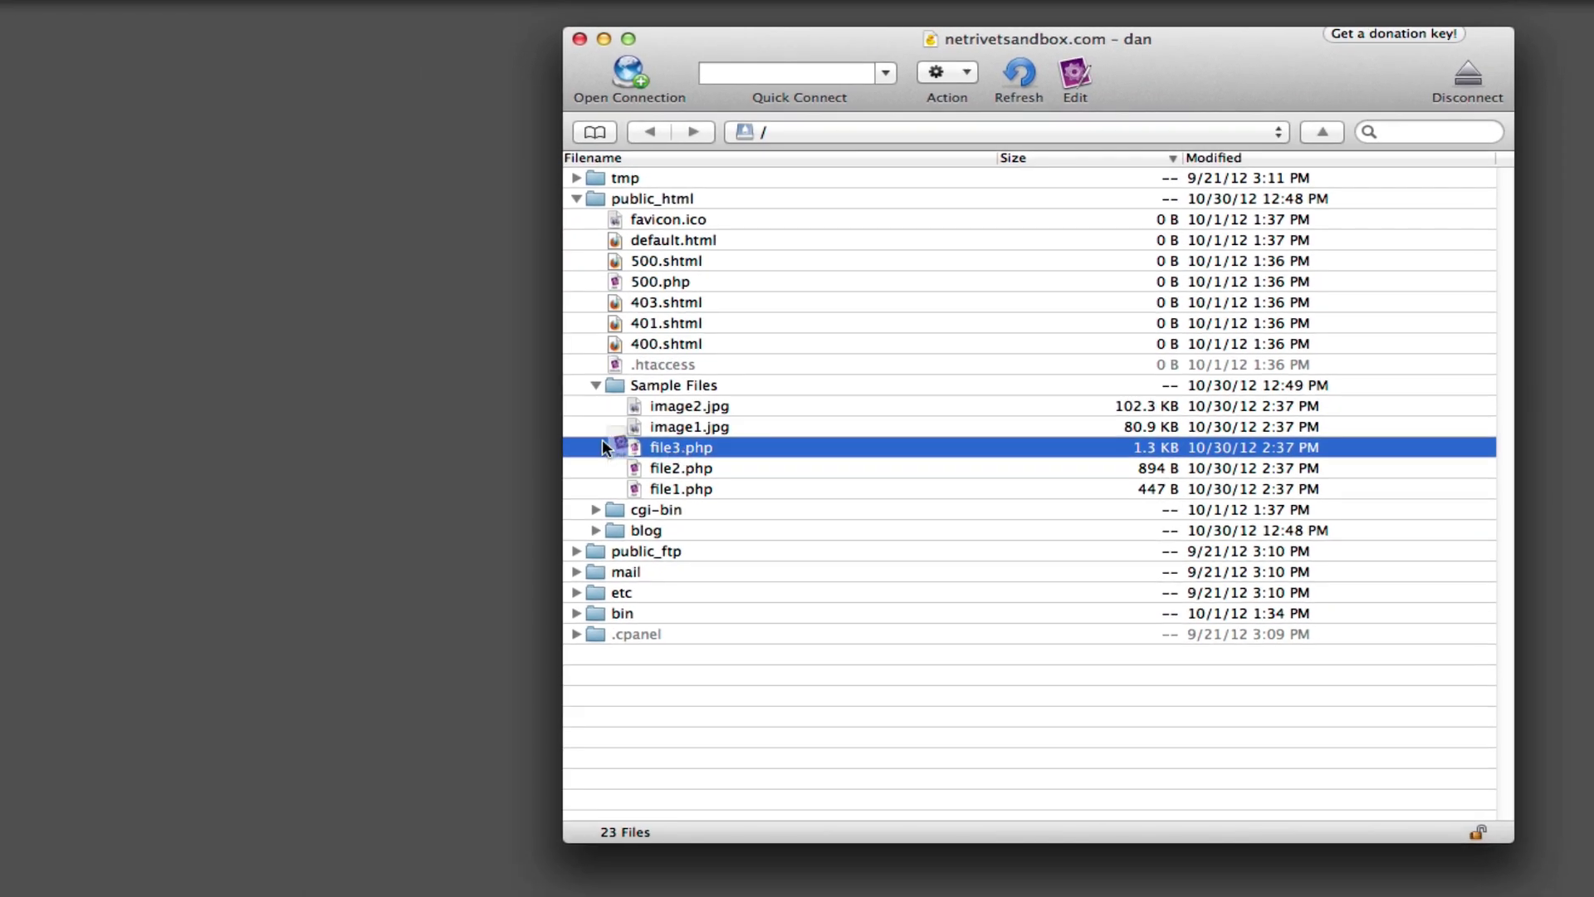
{"action": "left_click_drag", "start_coordinate": [301, 603], "coordinate": [426, 430]}
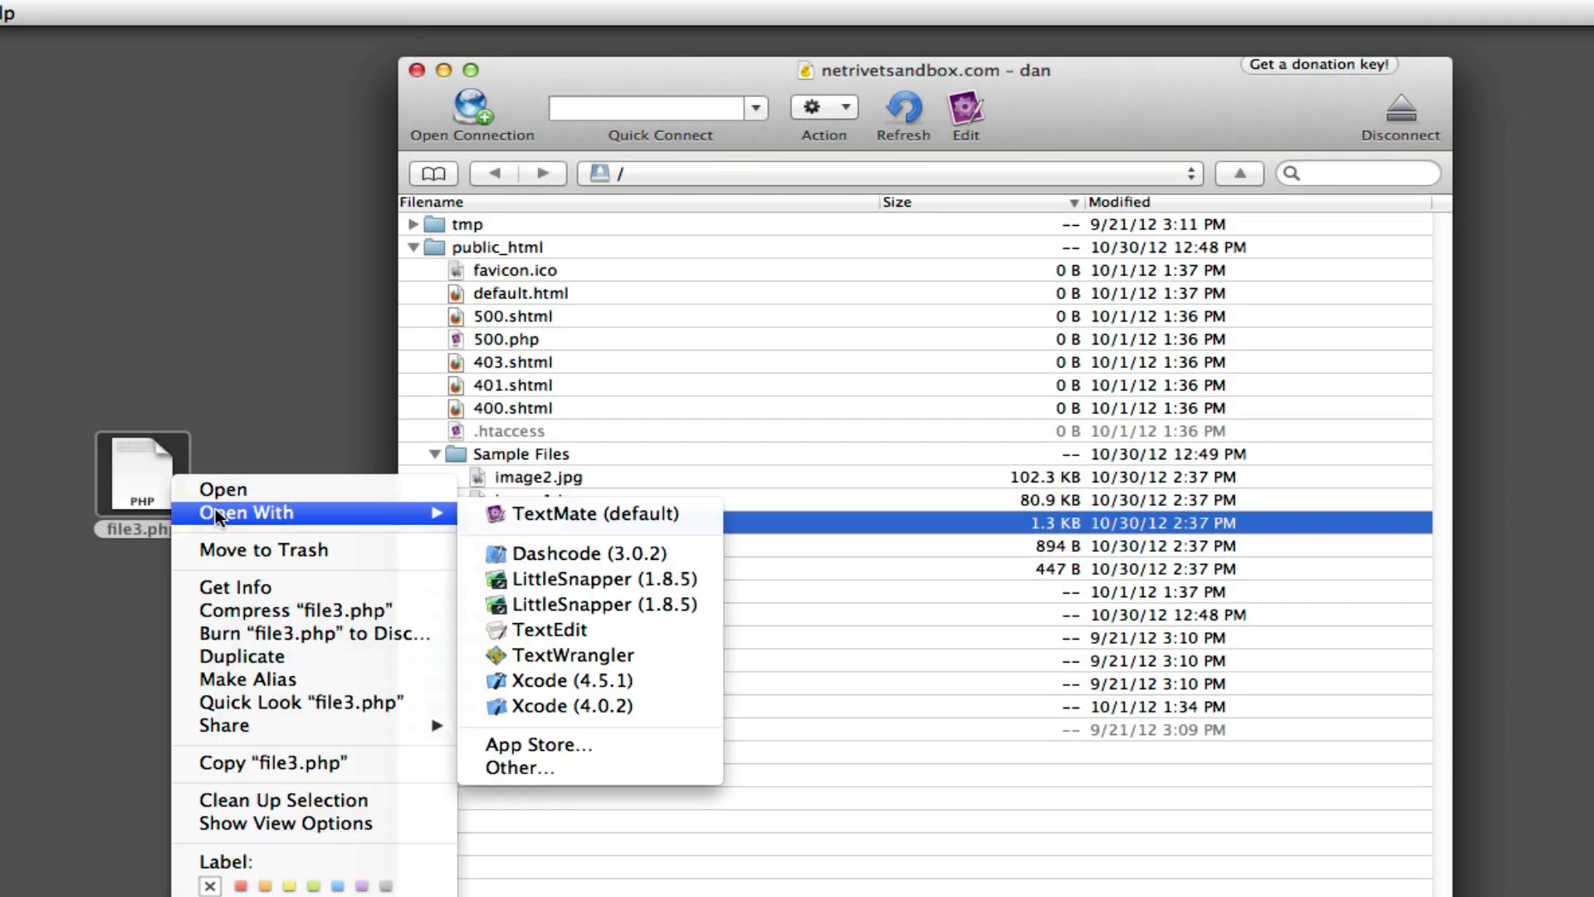
In TextEdit, replace file3.php's first paragraph with 'my change here.', then save and close it.
{"action": "left_click", "coordinate": [574, 627]}
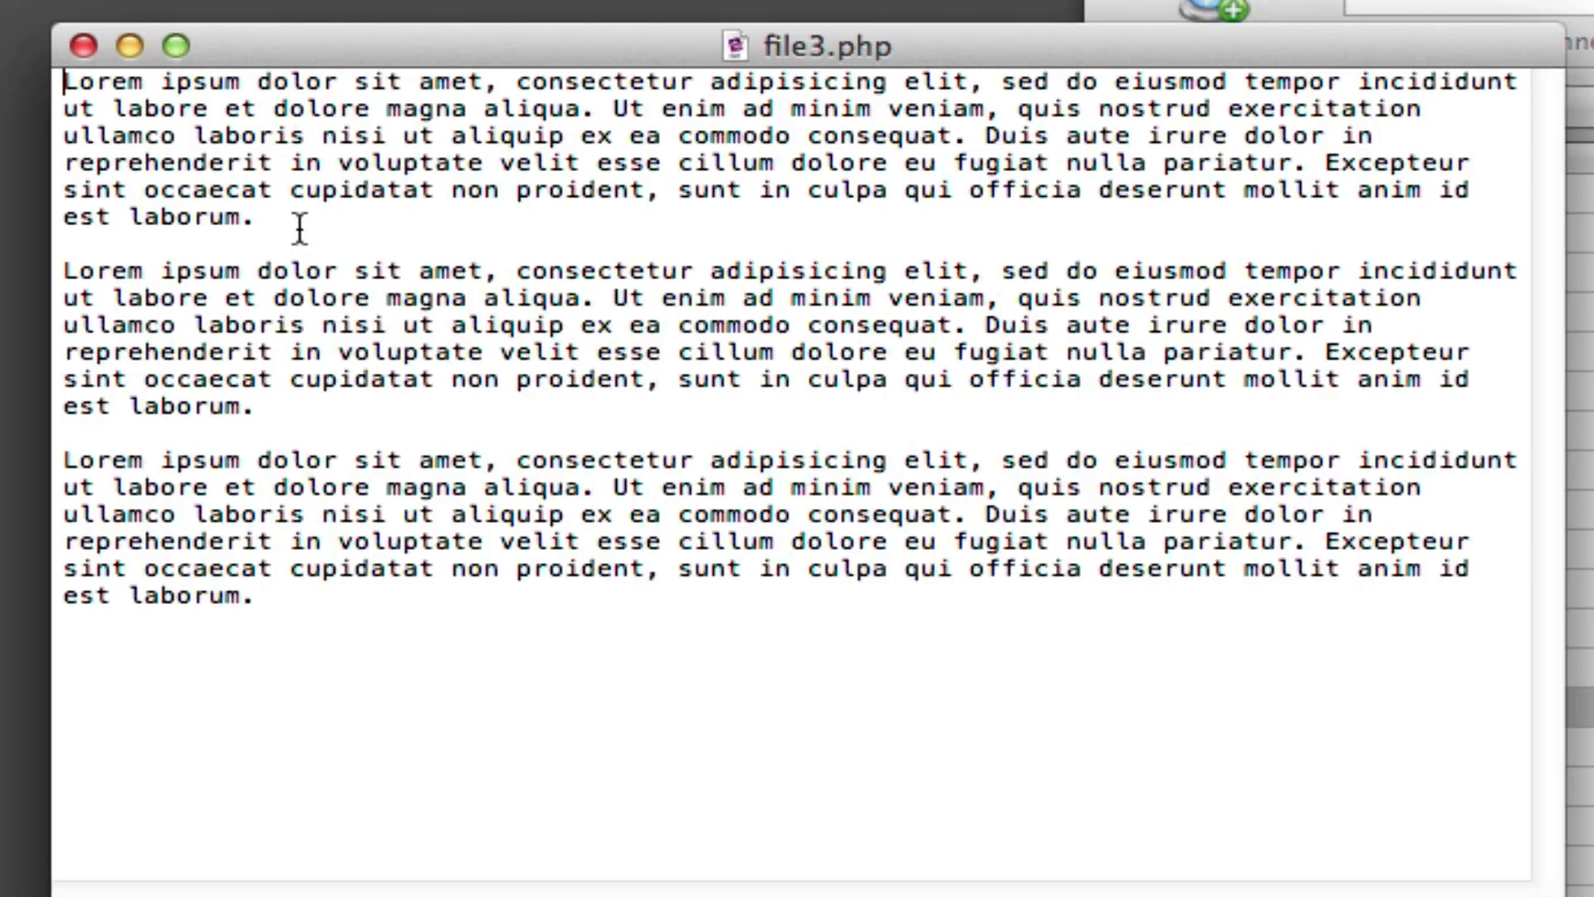
{"action": "left_click", "coordinate": [362, 260], "text": "shift"}
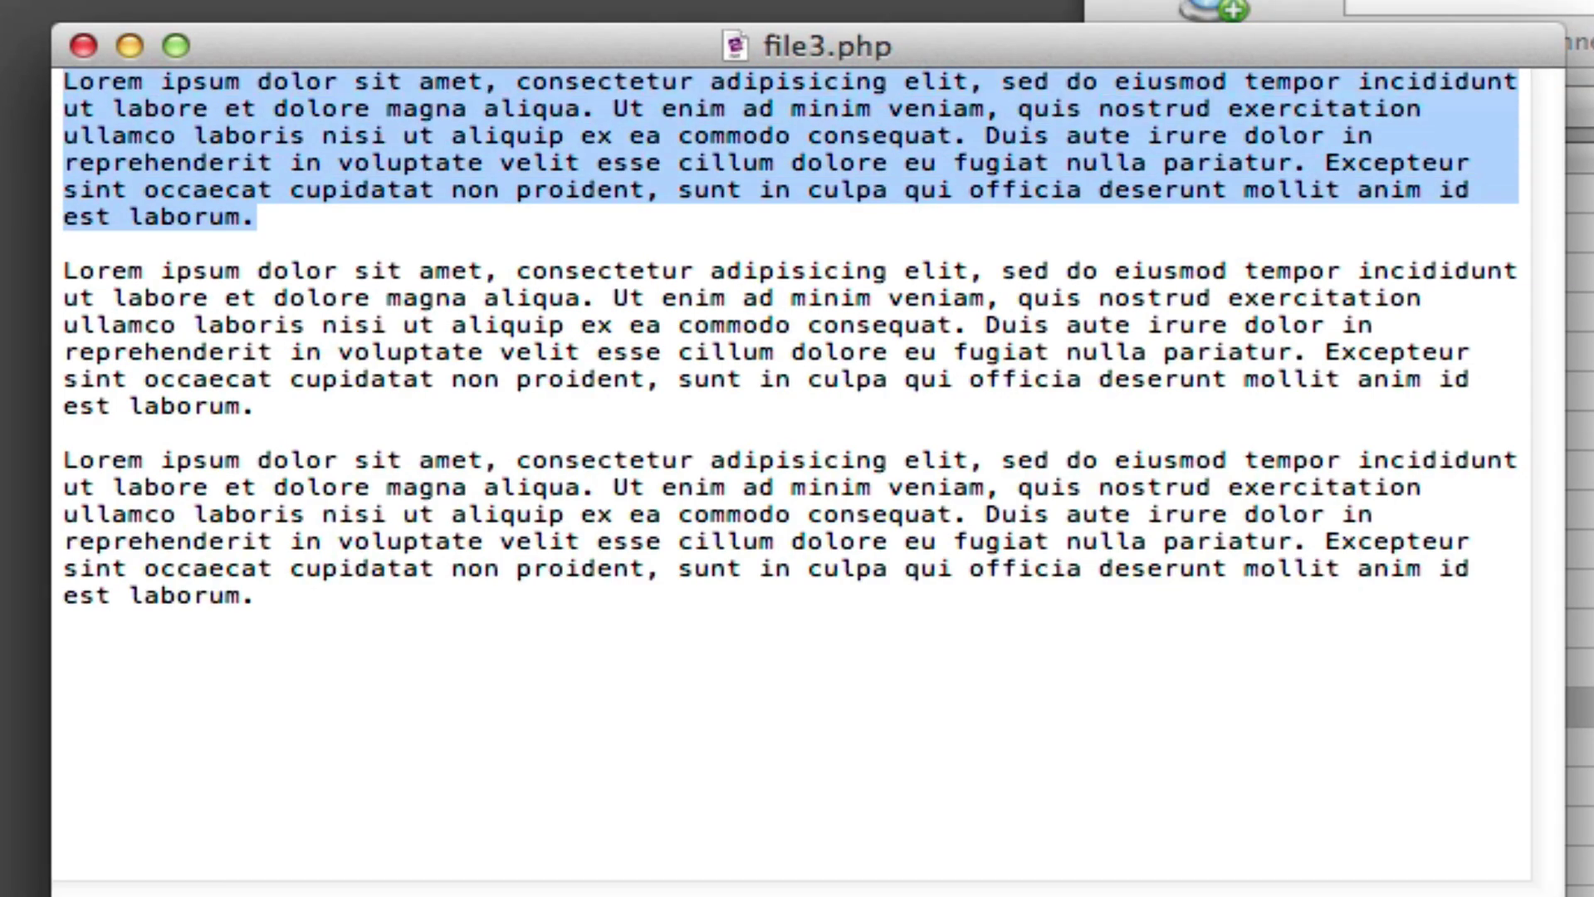
{"action": "type", "text": "my change "}
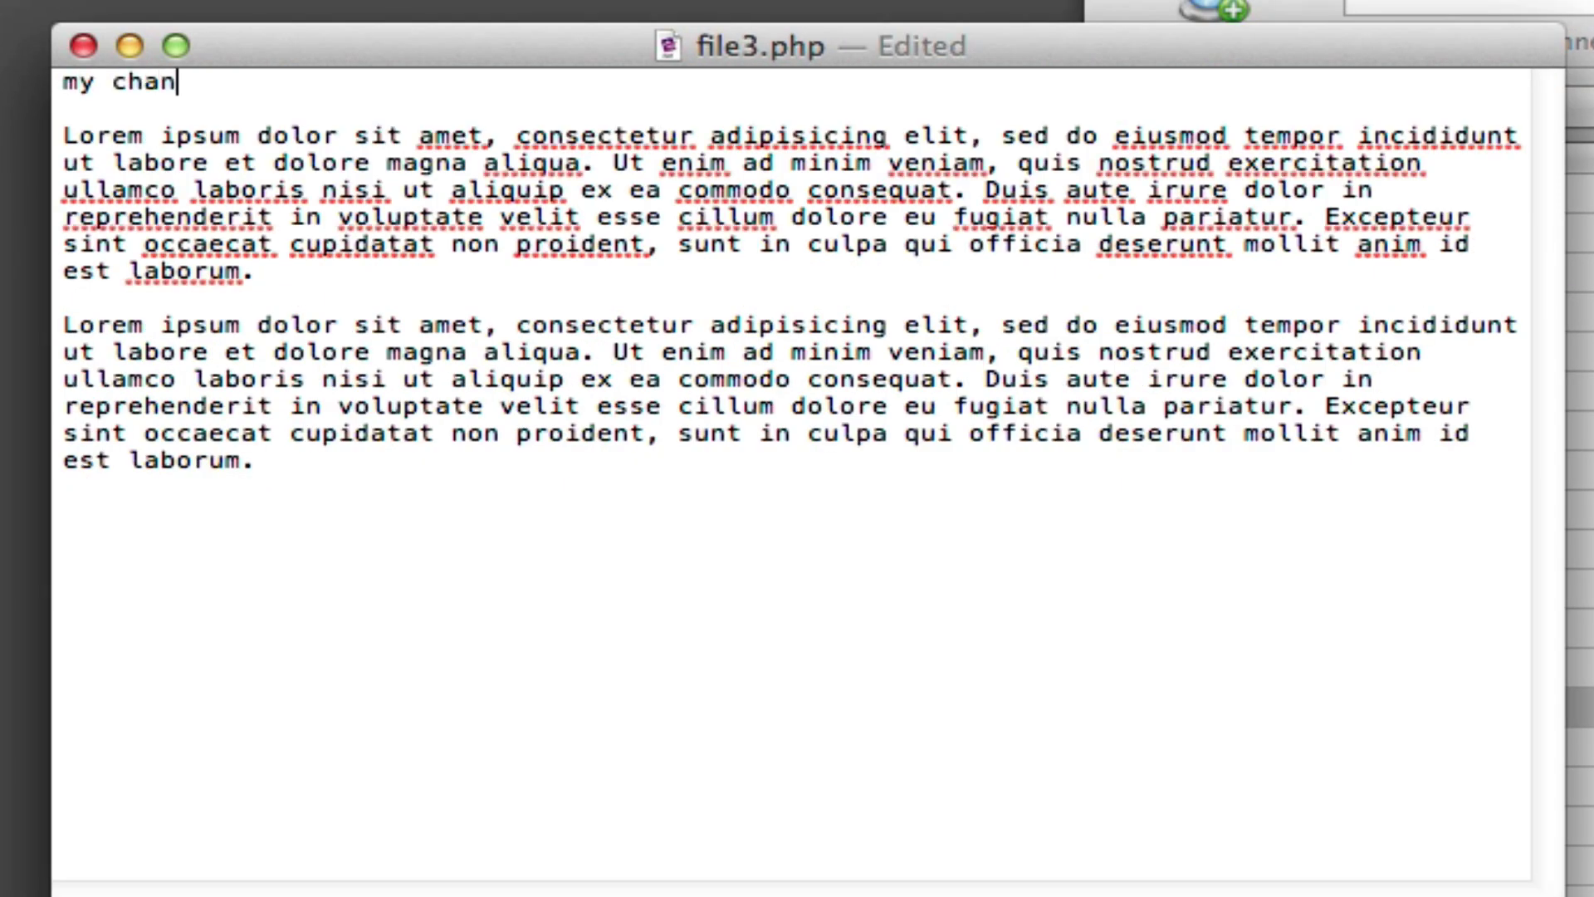
{"action": "type", "text": "here."}
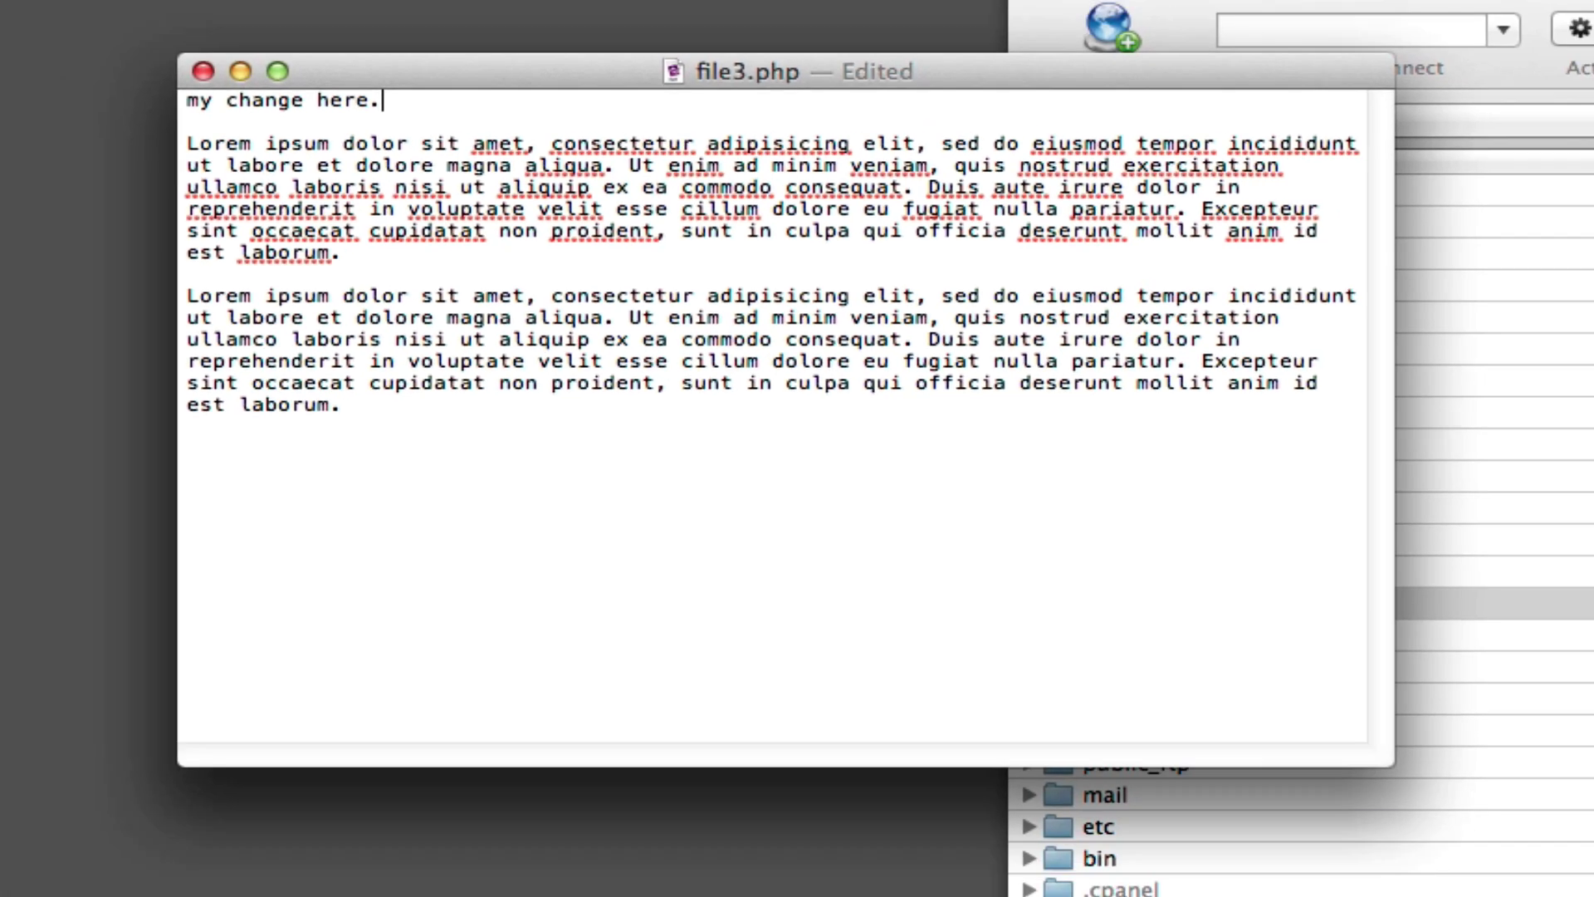
{"action": "left_click", "coordinate": [158, 10]}
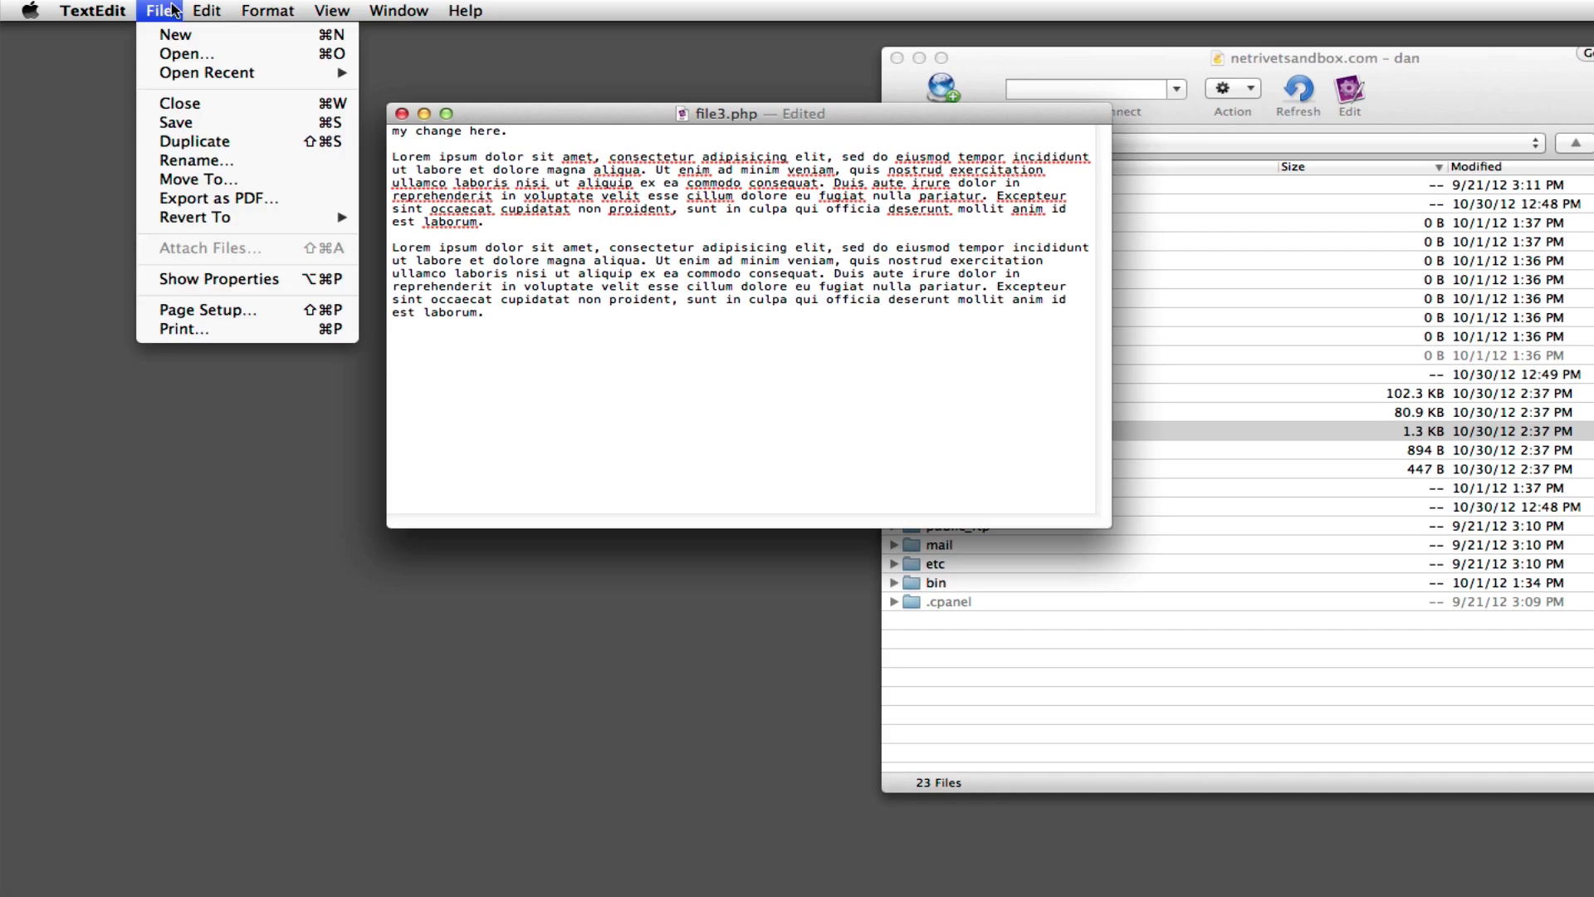
{"action": "left_click", "coordinate": [201, 121]}
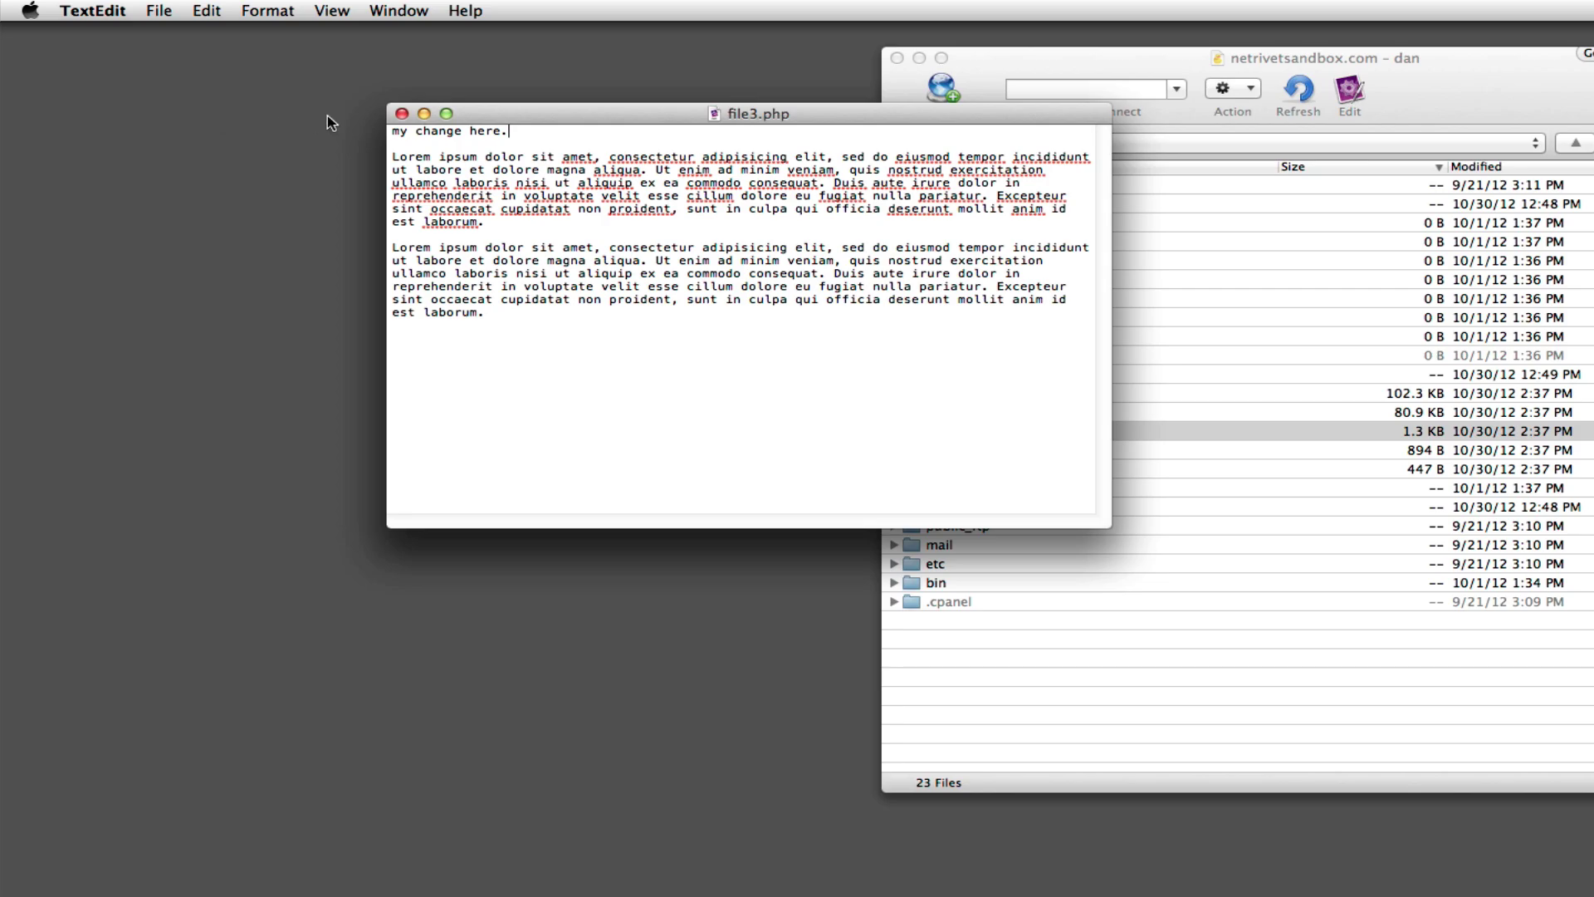
{"action": "key", "text": "super+w"}
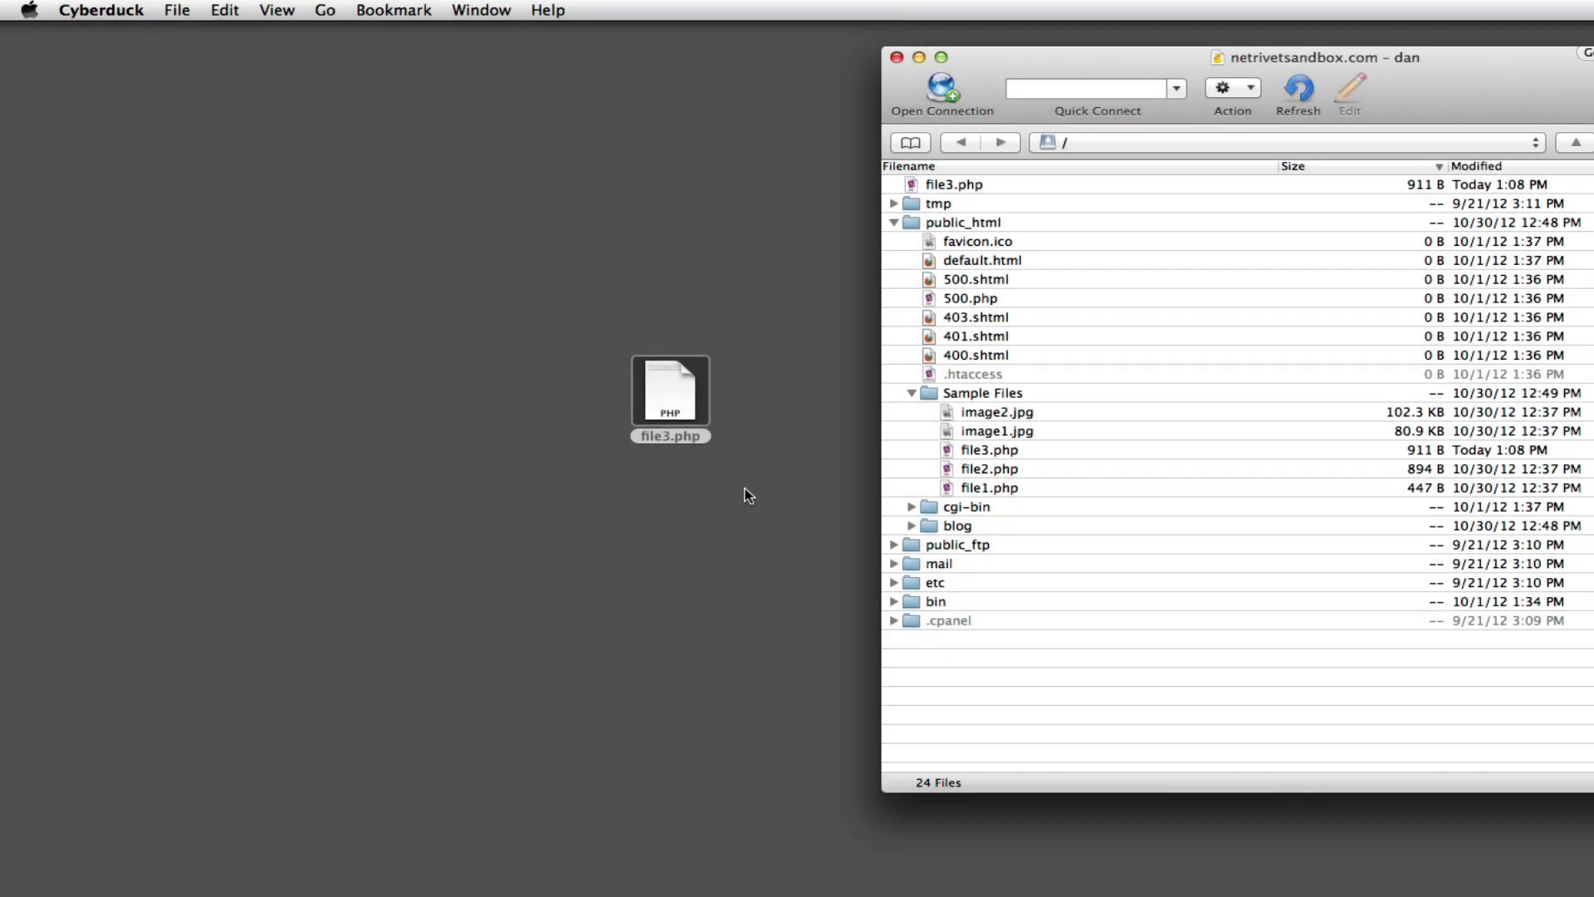
Drag the edited desktop file3.php into Sample Files and confirm Overwrite to replace the server copy.
{"action": "key", "text": "super+Tab"}
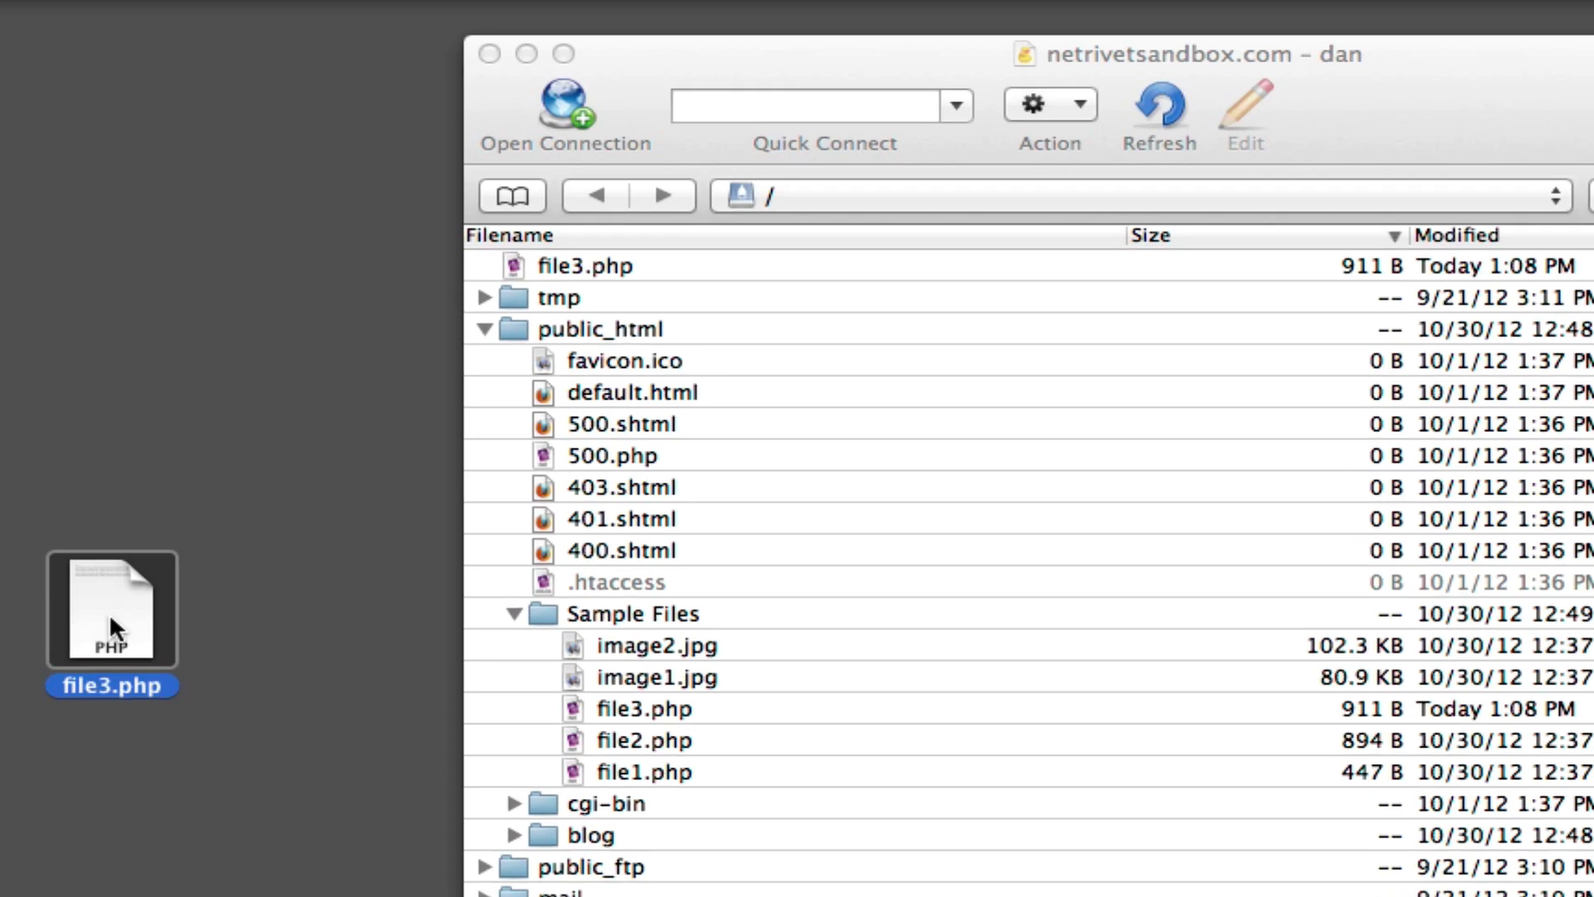
{"action": "left_click_drag", "start_coordinate": [695, 402], "coordinate": [914, 447]}
{"action": "left_click_drag", "start_coordinate": [519, 708], "coordinate": [684, 711]}
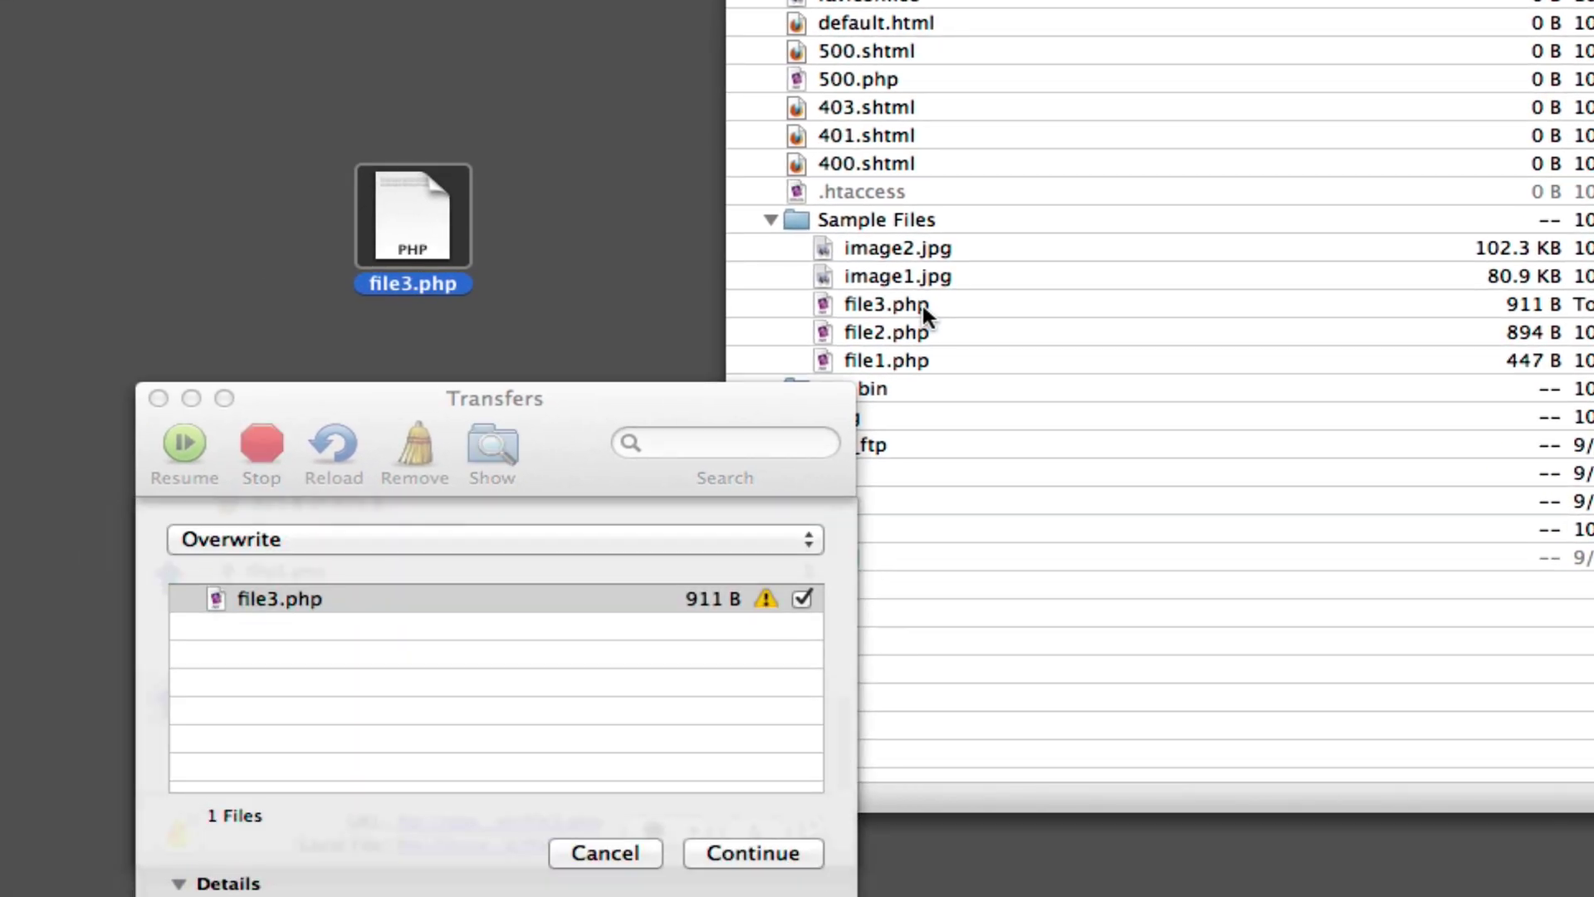
{"action": "left_click", "coordinate": [781, 850]}
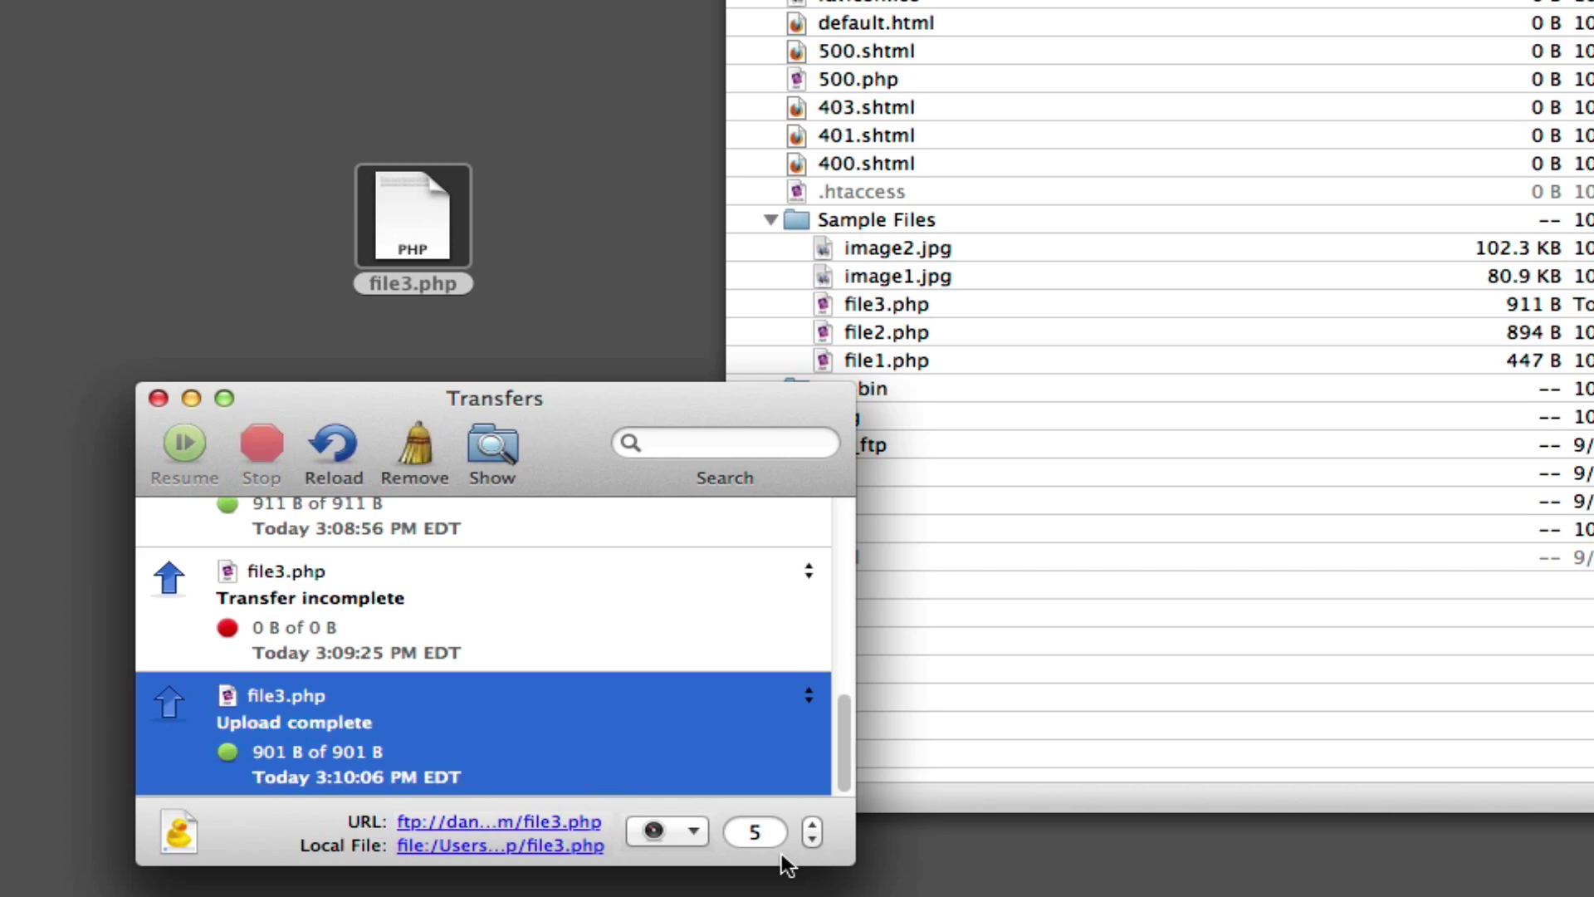